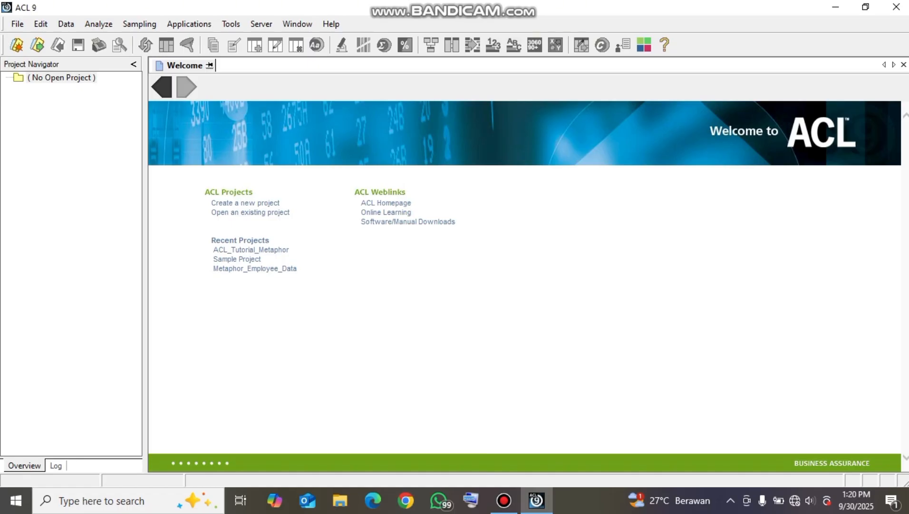
Open the ACL_Tutorial_Metaphor project from the Sample Data Files folder and display its Trans_April table
{"action": "left_click", "coordinate": [17, 24]}
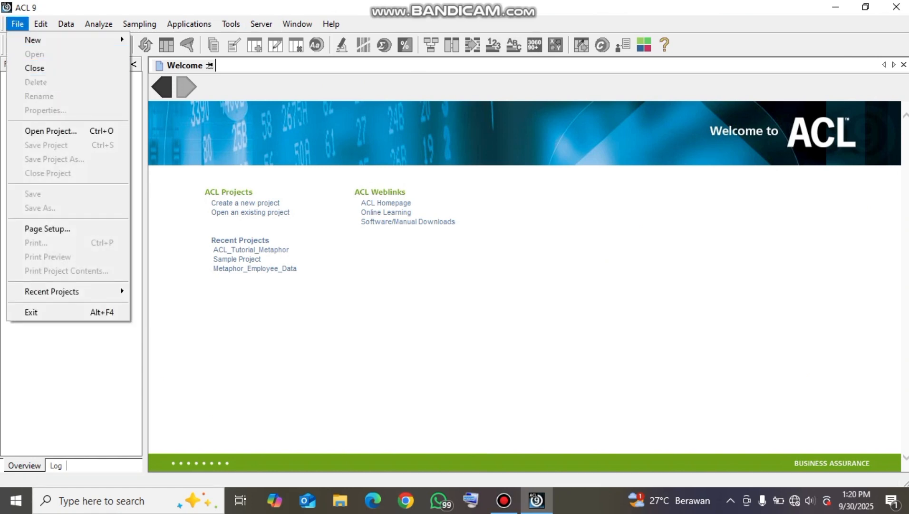
{"action": "left_click", "coordinate": [52, 131]}
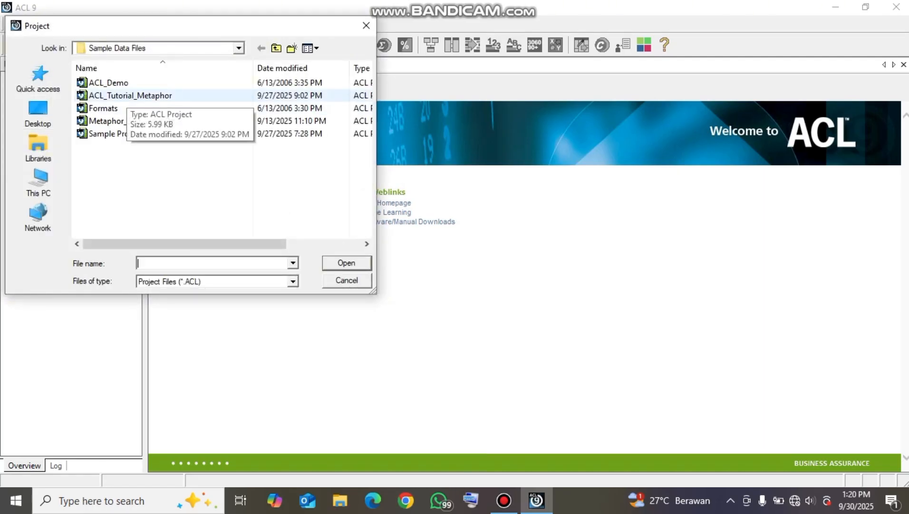
{"action": "left_click", "coordinate": [127, 96]}
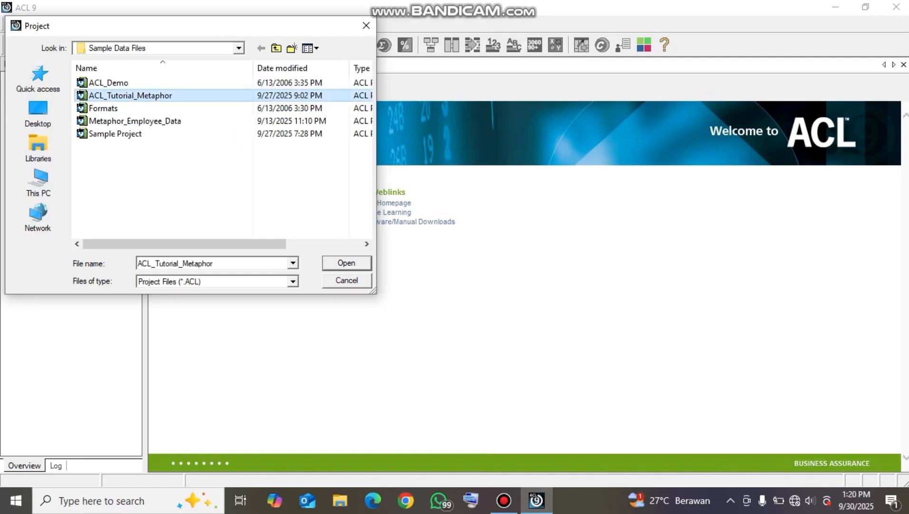
{"action": "key", "text": "Return"}
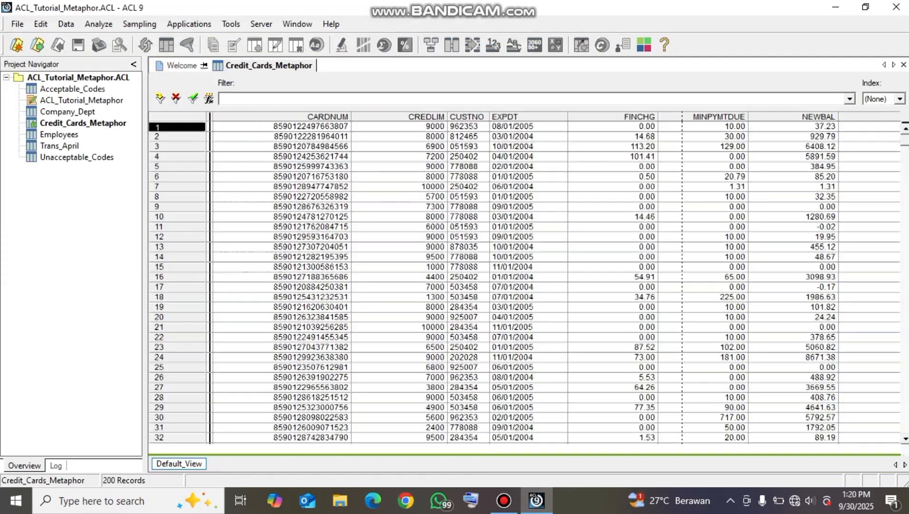
{"action": "double_click", "coordinate": [60, 146]}
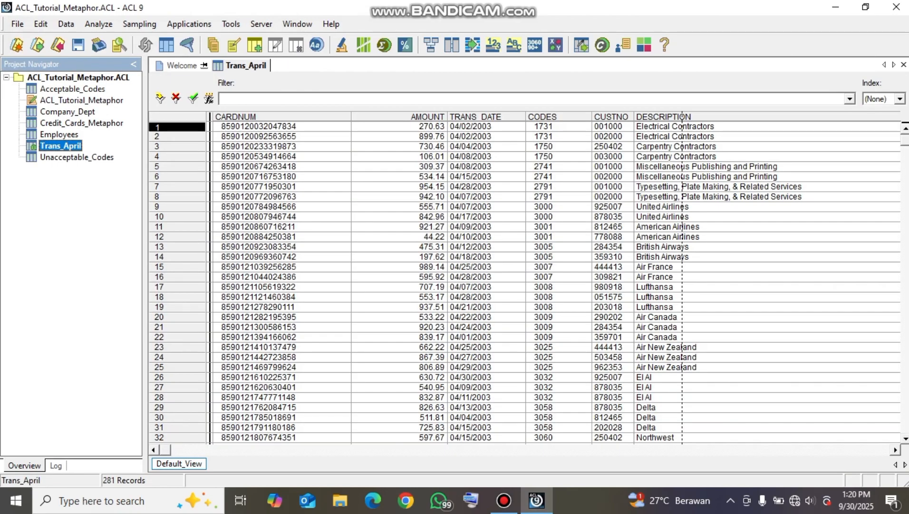
Start a Summarize of Trans_April with CODES as the field to summarize on
{"action": "left_click", "coordinate": [98, 24]}
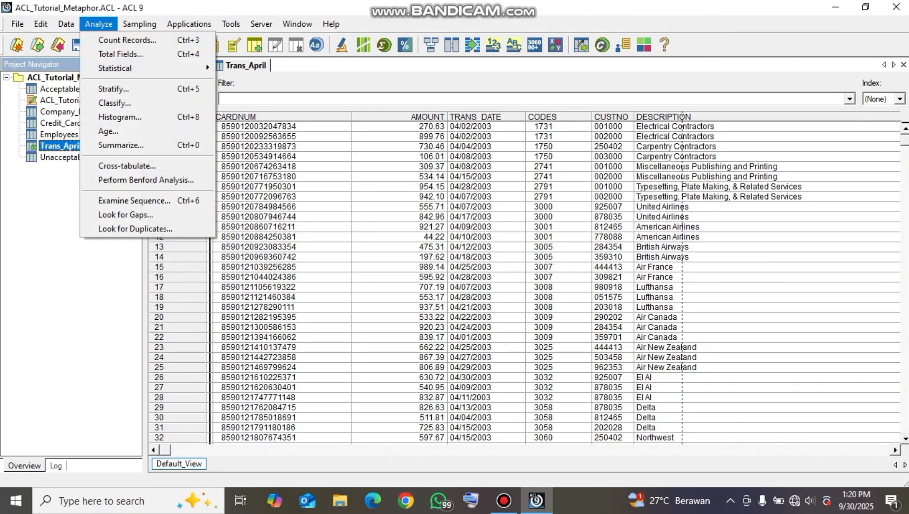
{"action": "left_click", "coordinate": [121, 145]}
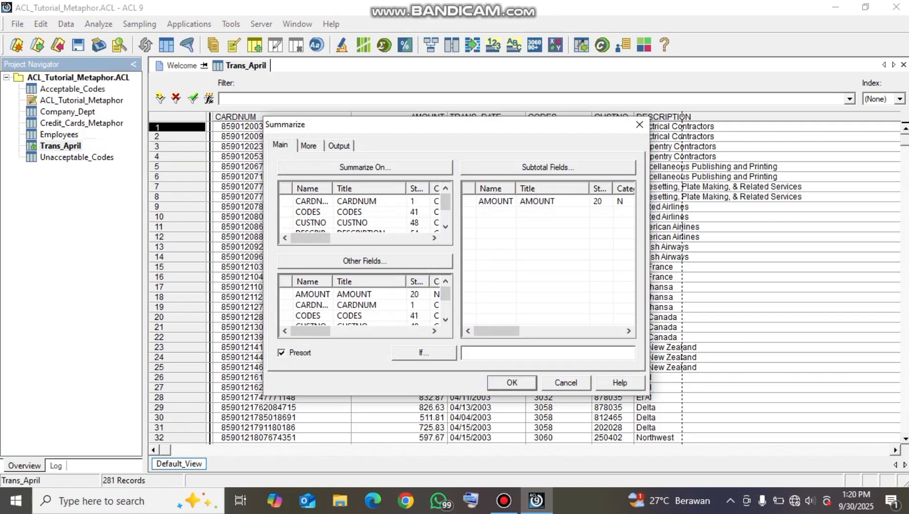
{"action": "left_click", "coordinate": [365, 167]}
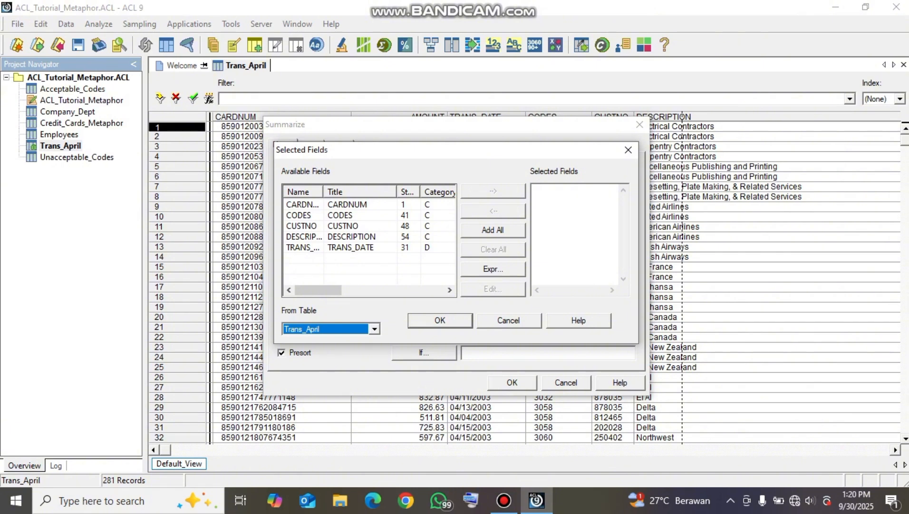
{"action": "left_click", "coordinate": [341, 216]}
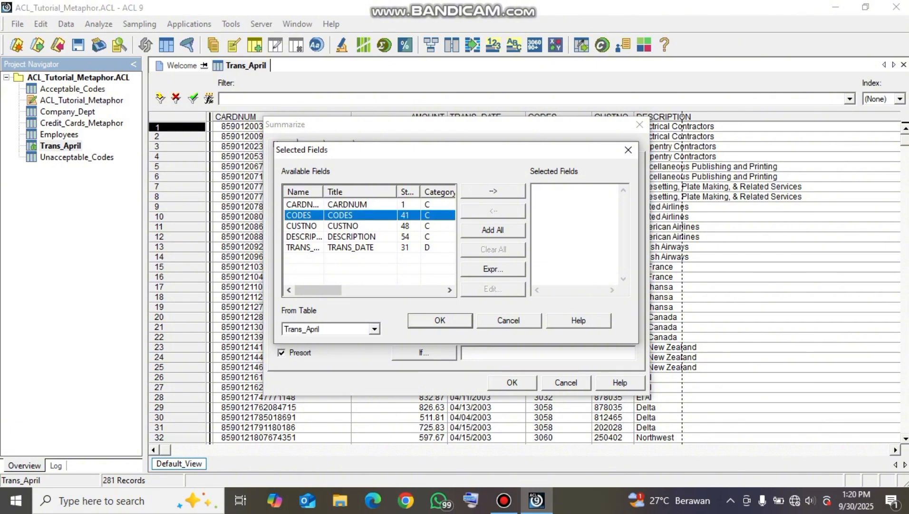
{"action": "left_click", "coordinate": [493, 190]}
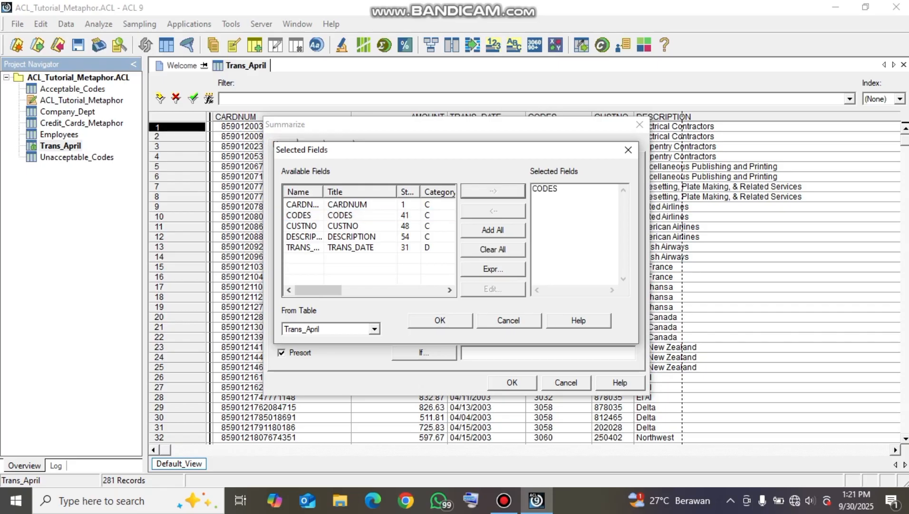
{"action": "left_click", "coordinate": [439, 320]}
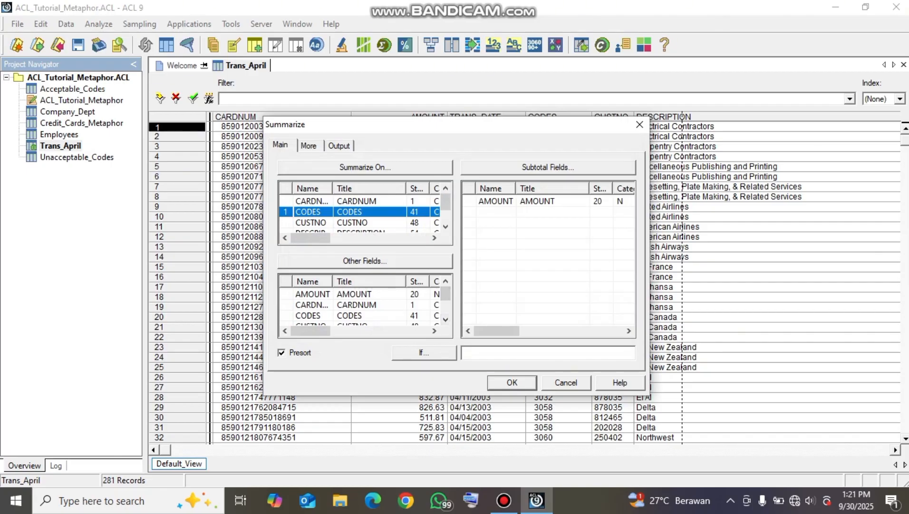
Add AMOUNT as the subtotal field of the summary
{"action": "left_click", "coordinate": [548, 167]}
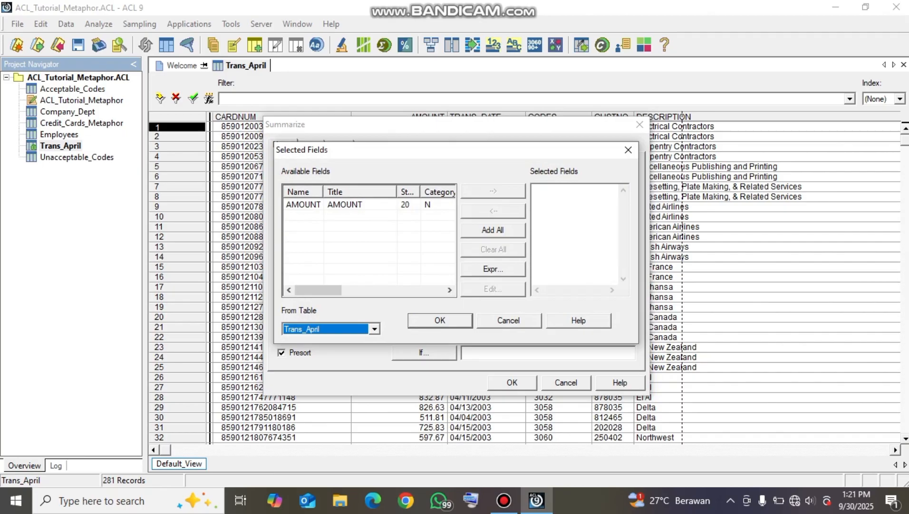
{"action": "left_click", "coordinate": [304, 205]}
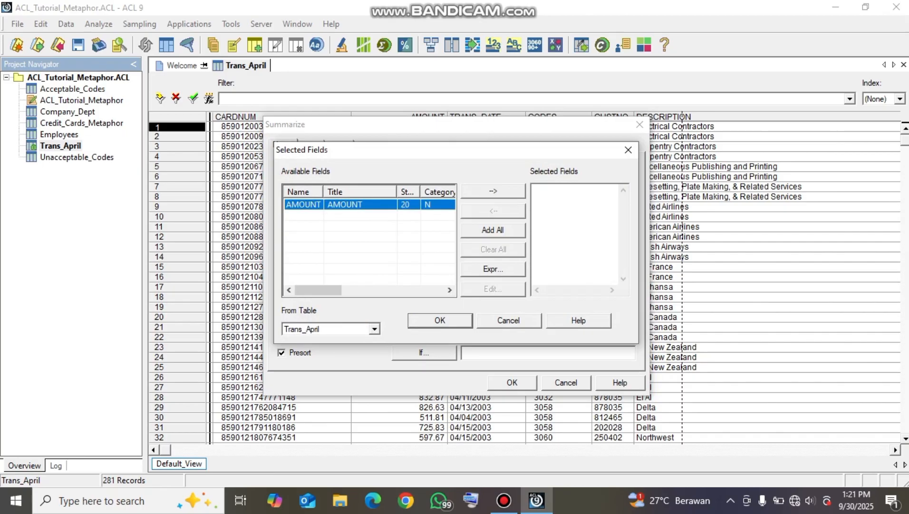
{"action": "left_click", "coordinate": [493, 190]}
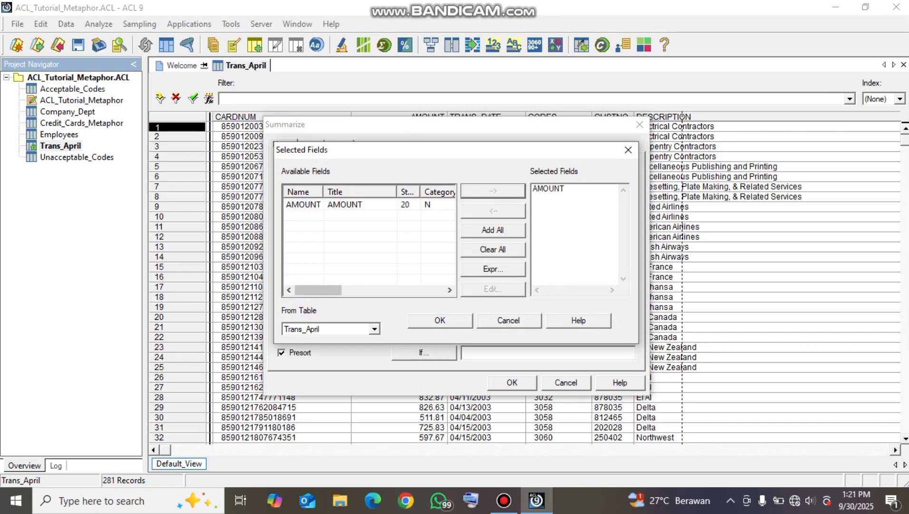
{"action": "left_click", "coordinate": [440, 319]}
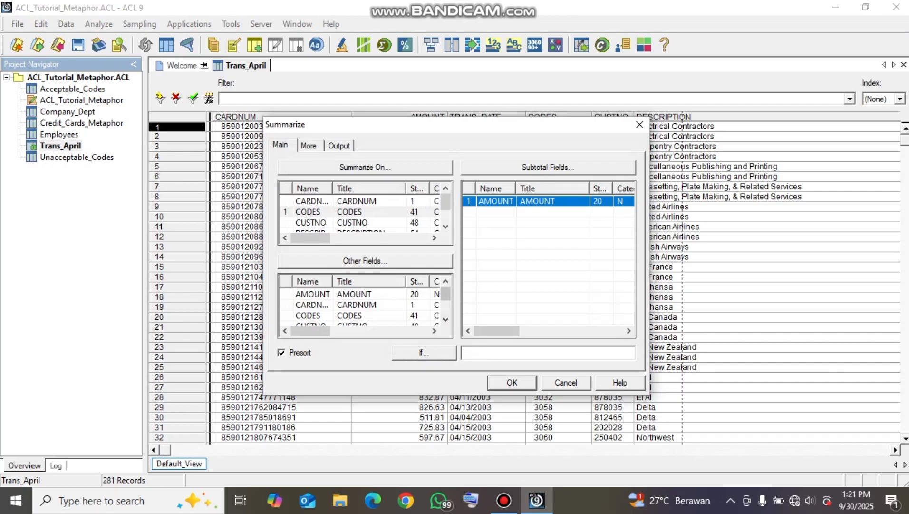
Set DESCRIPTION as the only other field in the summary, leaving AMOUNT out of that list
{"action": "left_click", "coordinate": [354, 294]}
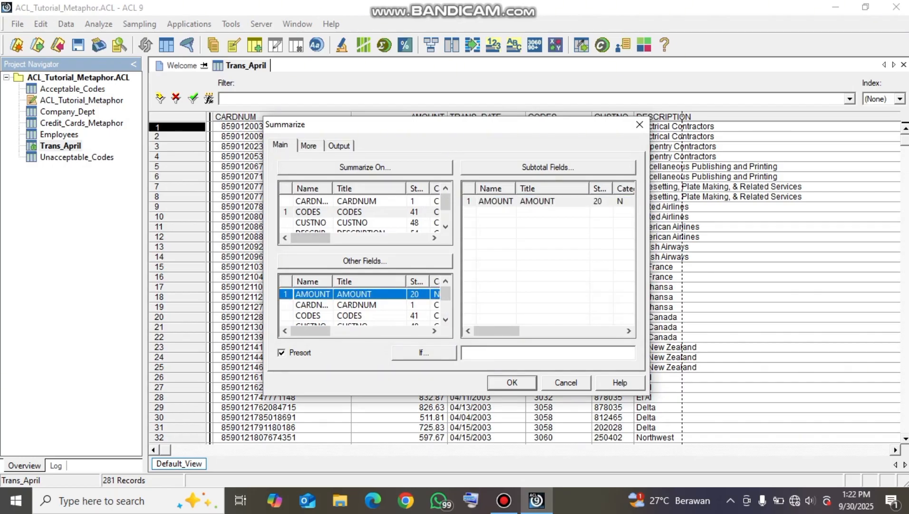
{"action": "left_click", "coordinate": [365, 261]}
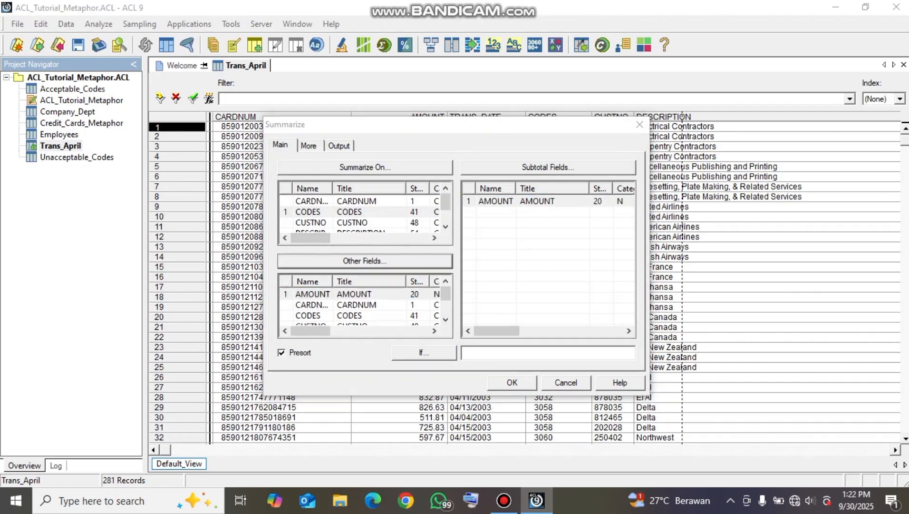
{"action": "left_click", "coordinate": [351, 248]}
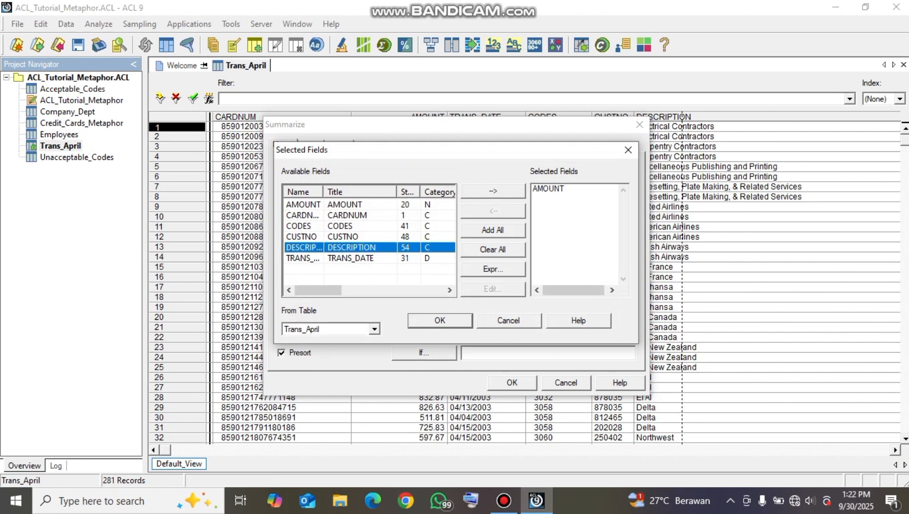
{"action": "left_click", "coordinate": [494, 190]}
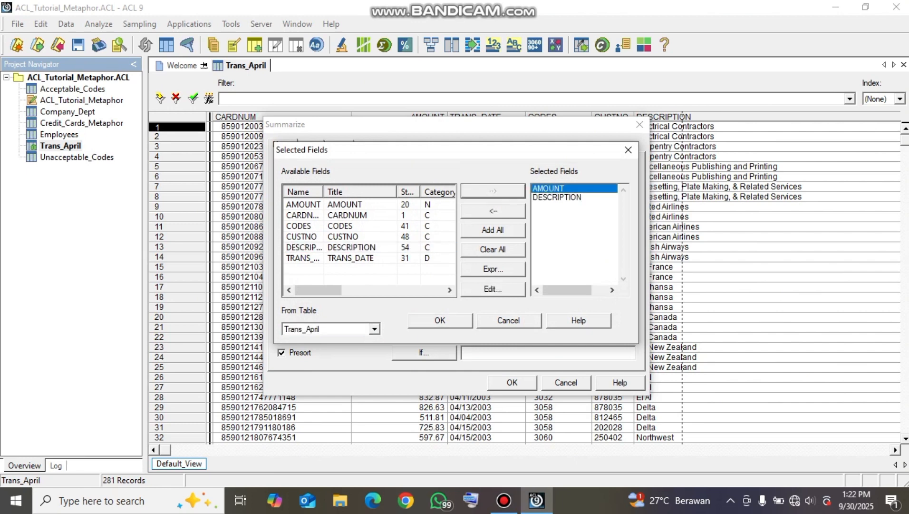
{"action": "left_click", "coordinate": [494, 210]}
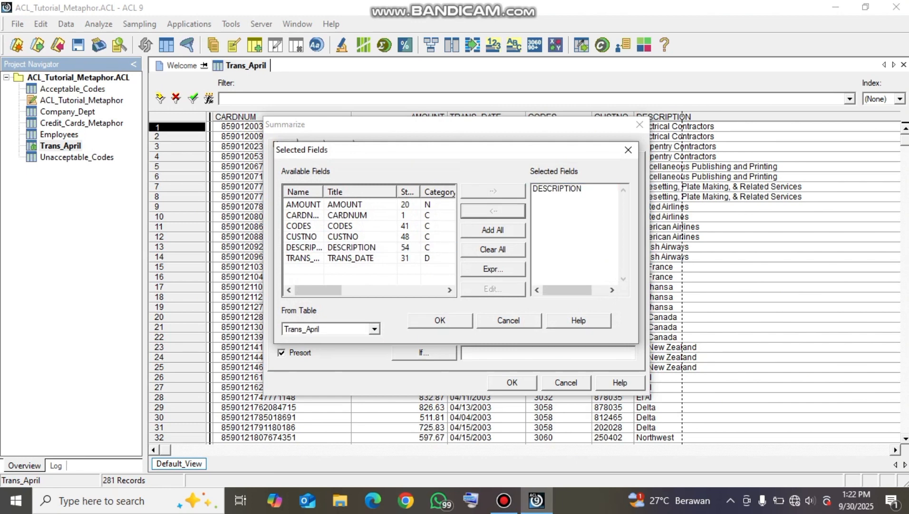
{"action": "left_click", "coordinate": [440, 320]}
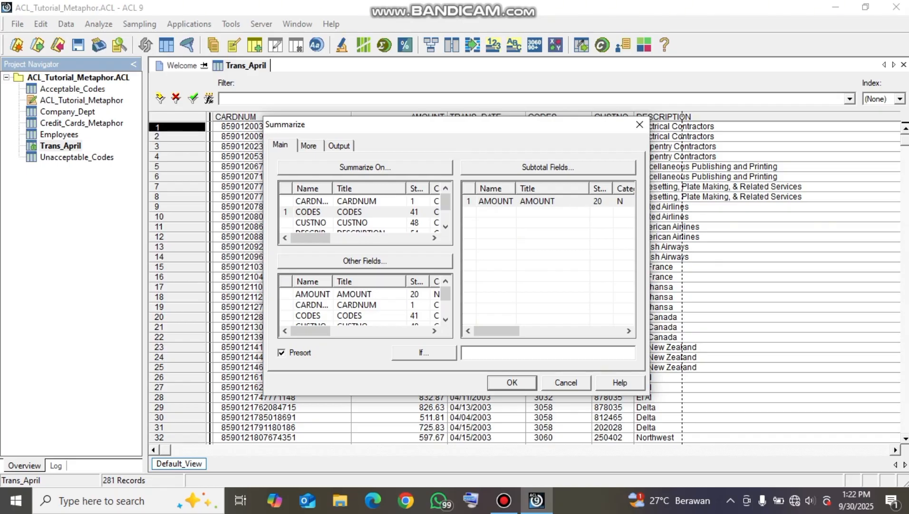
{"action": "scroll", "coordinate": [361, 305], "scroll_direction": "down", "scroll_amount": 1}
{"action": "left_click", "coordinate": [361, 316]}
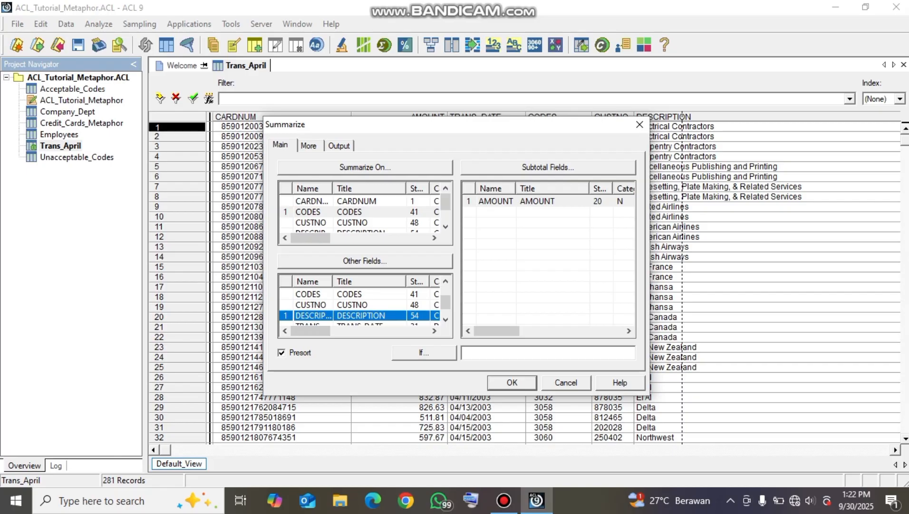
Output the summary to an ACL table file named Trans_by_Code and run it
{"action": "left_click", "coordinate": [339, 145]}
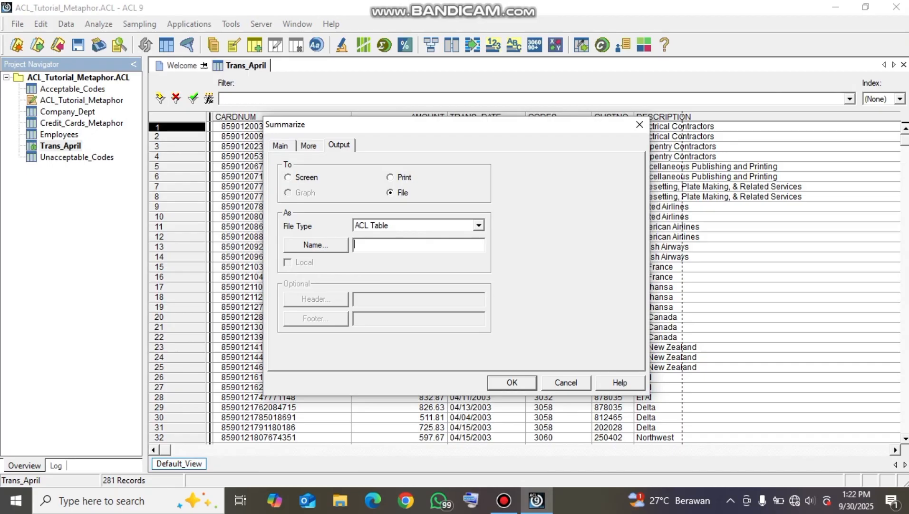
{"action": "type", "text": "Tran"}
{"action": "type", "text": "s"}
{"action": "type", "text": "-"}
{"action": "type", "text": "_"}
{"action": "type", "text": "by_"}
{"action": "type", "text": "Cod"}
{"action": "type", "text": "e"}
{"action": "key", "text": "Return"}
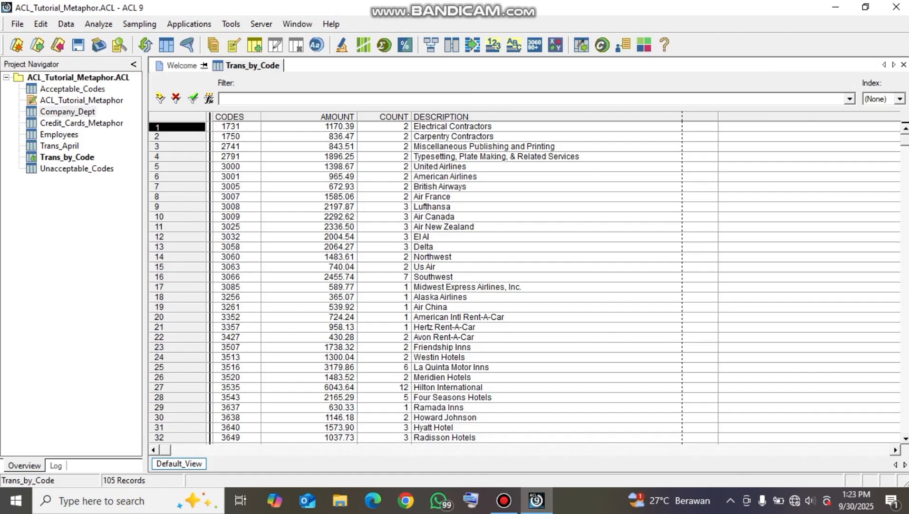
Quick sort the Trans_by_Code table by AMOUNT in descending order
{"action": "left_click", "coordinate": [304, 116]}
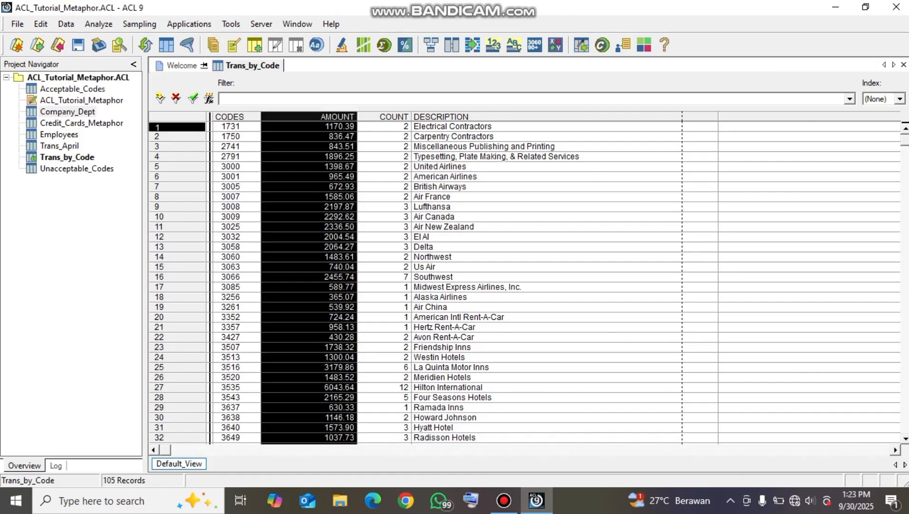
{"action": "right_click", "coordinate": [304, 118]}
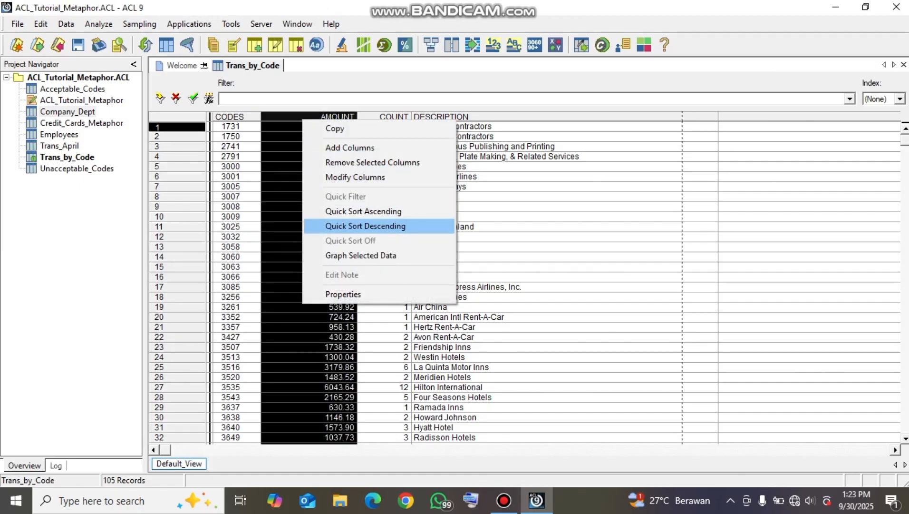
{"action": "left_click", "coordinate": [365, 226]}
Examine the highest amounts and the rest of the sorted Trans_by_Code records through to the end of the file, returning to the first record
{"action": "left_click", "coordinate": [314, 147]}
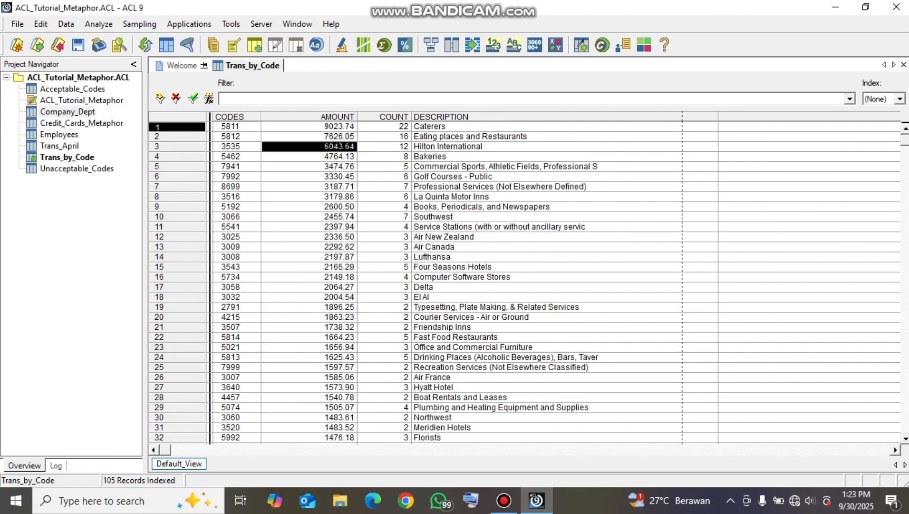
{"action": "left_click", "coordinate": [314, 126]}
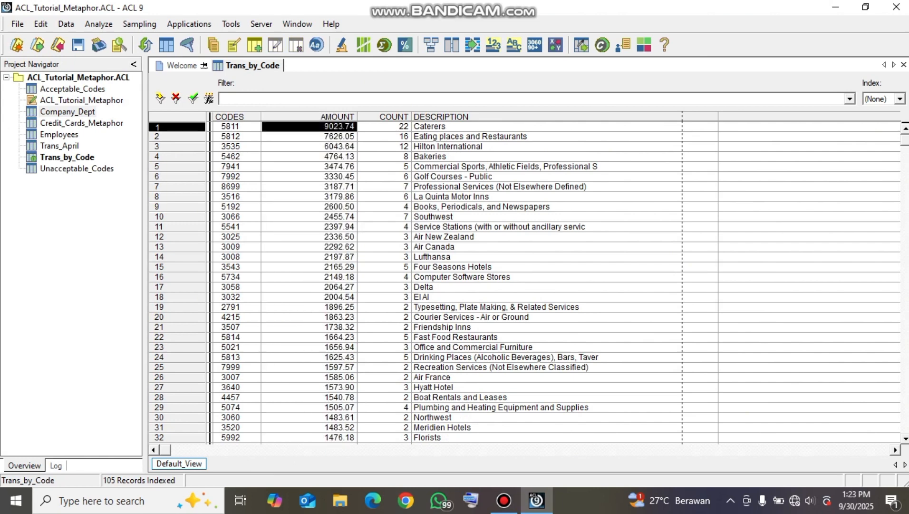
{"action": "left_click", "coordinate": [314, 137]}
{"action": "left_click", "coordinate": [314, 126]}
{"action": "scroll", "coordinate": [525, 282], "scroll_direction": "down", "scroll_amount": 20}
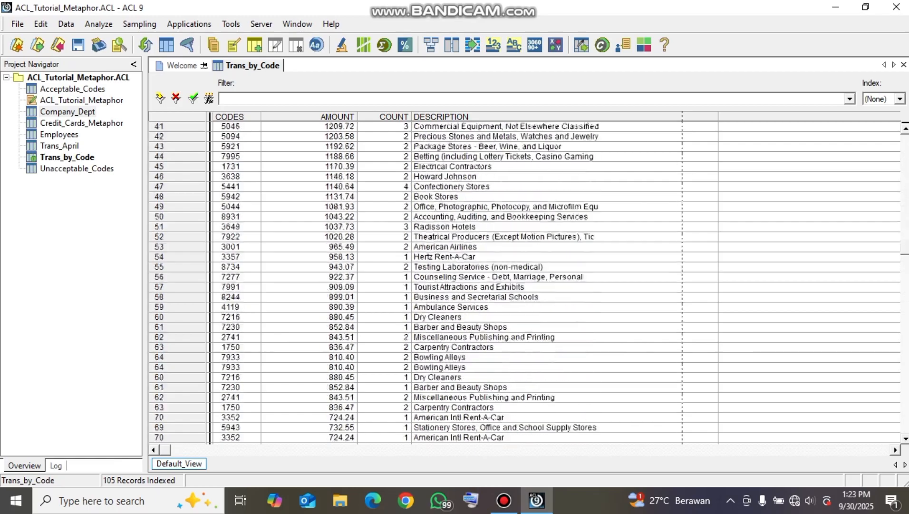
{"action": "scroll", "coordinate": [524, 282], "scroll_direction": "down", "scroll_amount": 10}
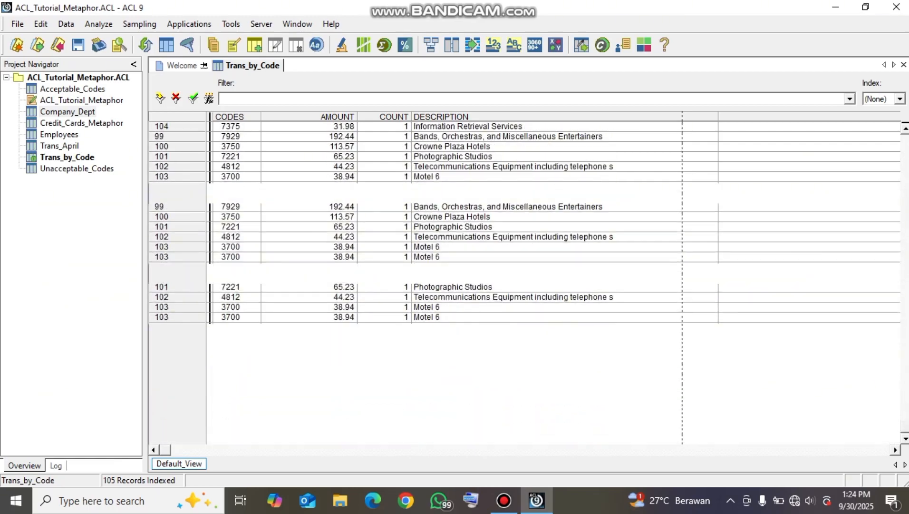
{"action": "scroll", "coordinate": [524, 282], "scroll_direction": "down", "scroll_amount": 2}
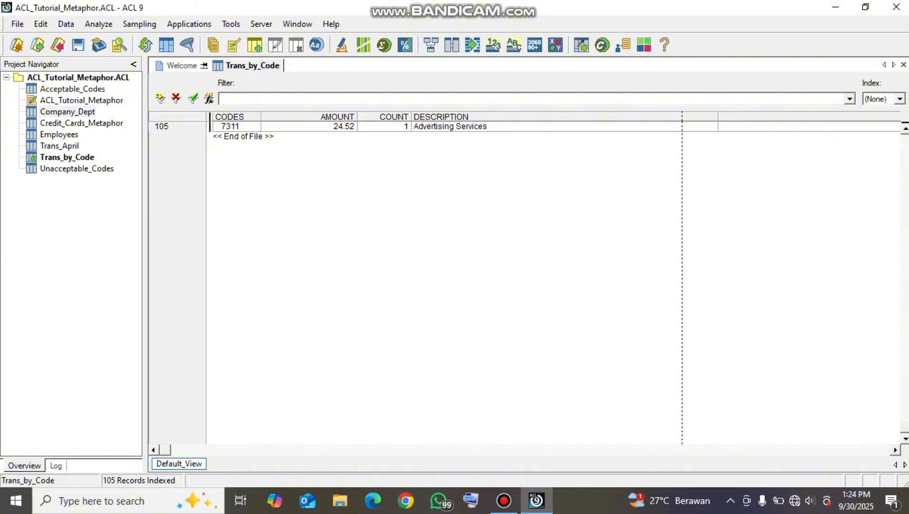
{"action": "scroll", "coordinate": [525, 282], "scroll_direction": "up", "scroll_amount": 20}
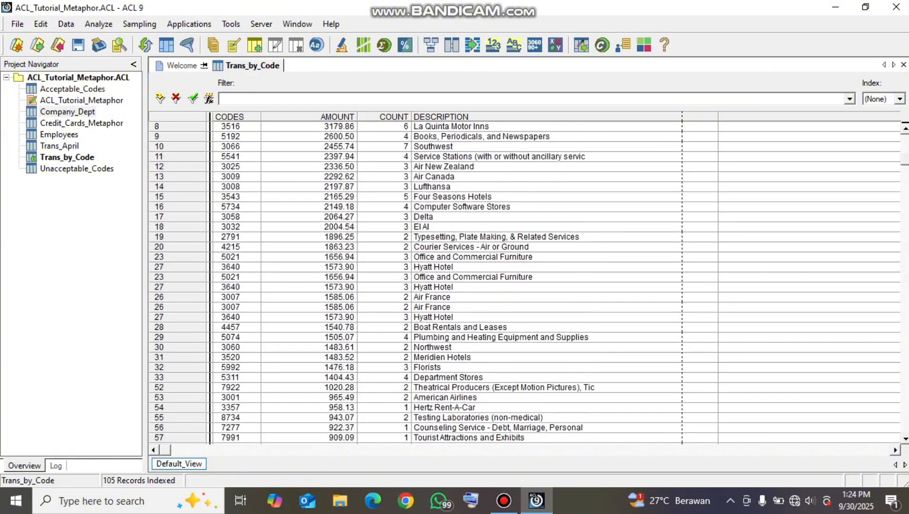
{"action": "scroll", "coordinate": [525, 282], "scroll_direction": "up", "scroll_amount": 1}
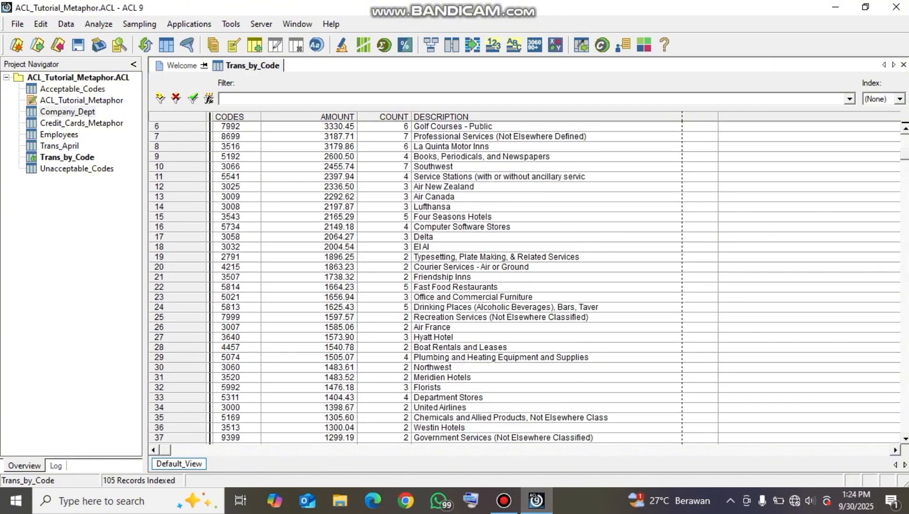
{"action": "key", "text": "ctrl+Home"}
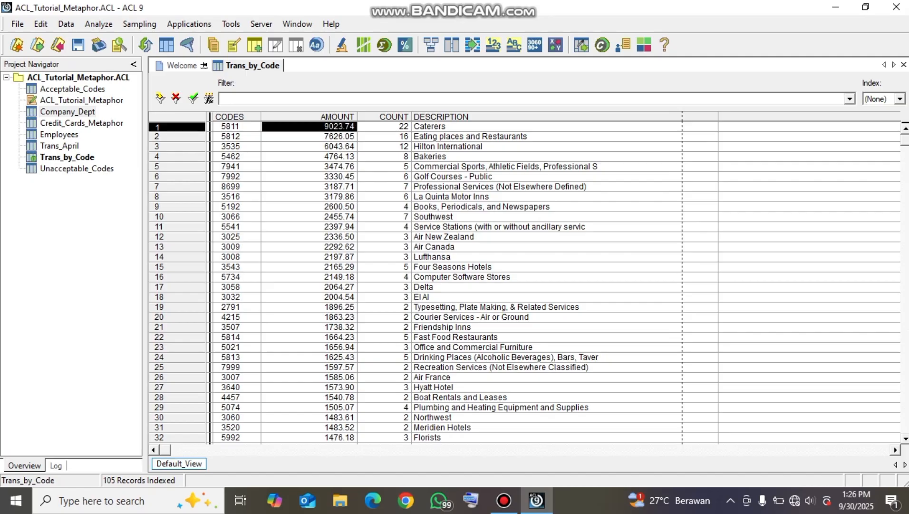
Open the Trans_April table and start a view filter expression with the BETWEEN function
{"action": "double_click", "coordinate": [60, 146]}
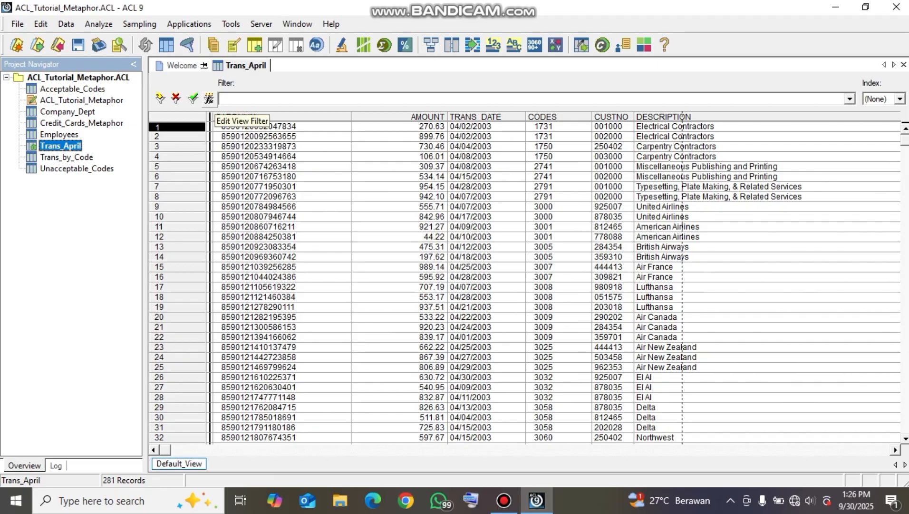
{"action": "left_click", "coordinate": [209, 99]}
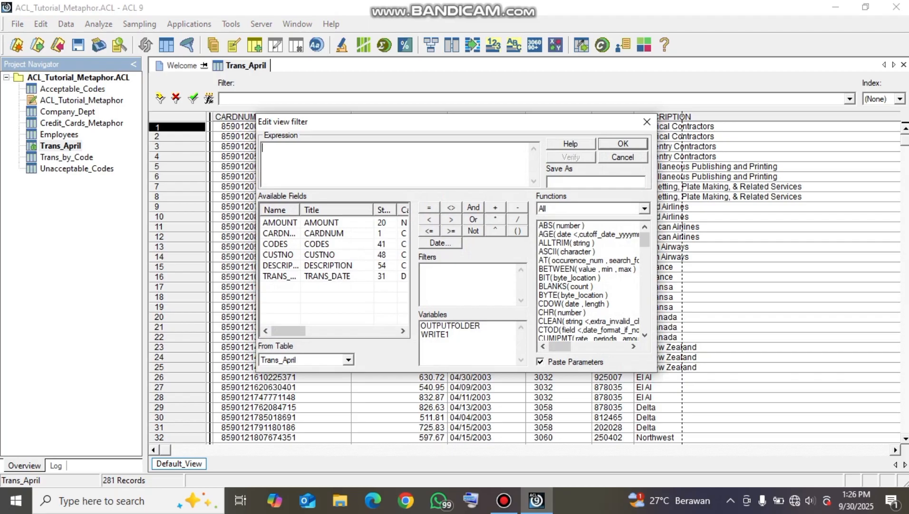
{"action": "type", "text": "BETWEEN(A"}
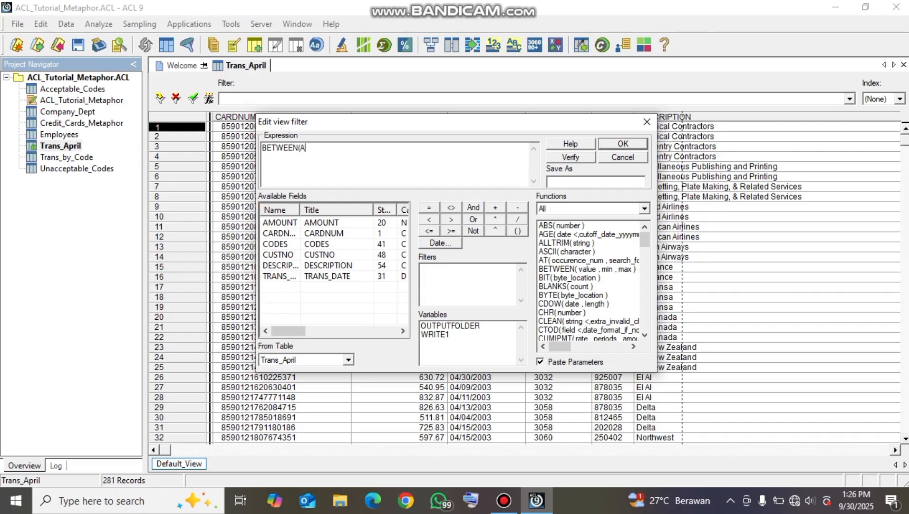
Add ALLTRIM(CODES) as the value tested inside the BETWEEN function of the filter expression
{"action": "double_click", "coordinate": [561, 242]}
{"action": "key", "text": "BackSpace"}
{"action": "left_click_drag", "start_coordinate": [355, 148], "coordinate": [352, 148]}
{"action": "key", "text": "BackSpace"}
{"action": "key", "text": "BackSpace"}
{"action": "key", "text": "BackSpace"}
{"action": "key", "text": "BackSpace"}
{"action": "key", "text": "BackSpace"}
{"action": "key", "text": "BackSpace"}
{"action": "key", "text": "BackSpace"}
{"action": "key", "text": "BackSpace"}
{"action": "type", "text": ")"}
{"action": "double_click", "coordinate": [276, 244]}
Complete the filter as BETWEEN(ALLTRIM(CODES),"3000","3750"), verify the expression, and apply it to Trans_April
{"action": "type", "text": ",\"3"}
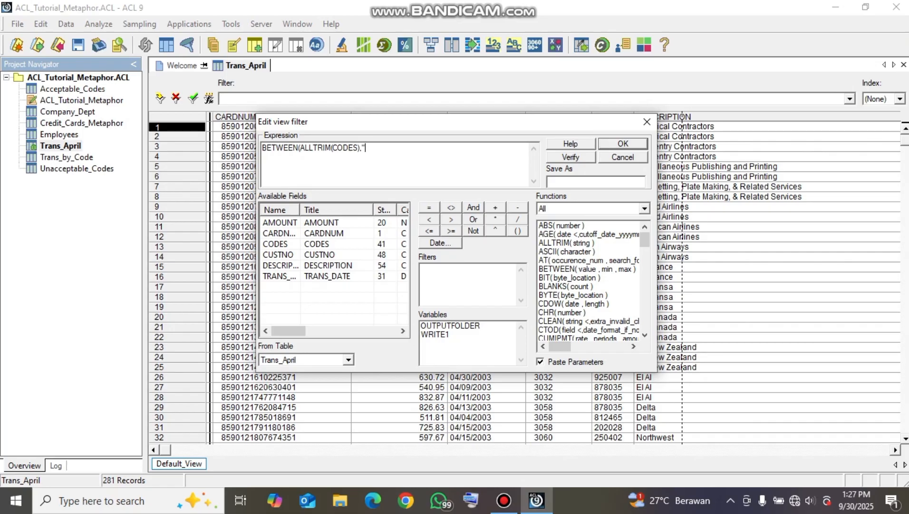
{"action": "type", "text": "000\",\"3750"}
{"action": "type", "text": "\""}
{"action": "type", "text": ")"}
{"action": "left_click", "coordinate": [570, 157]}
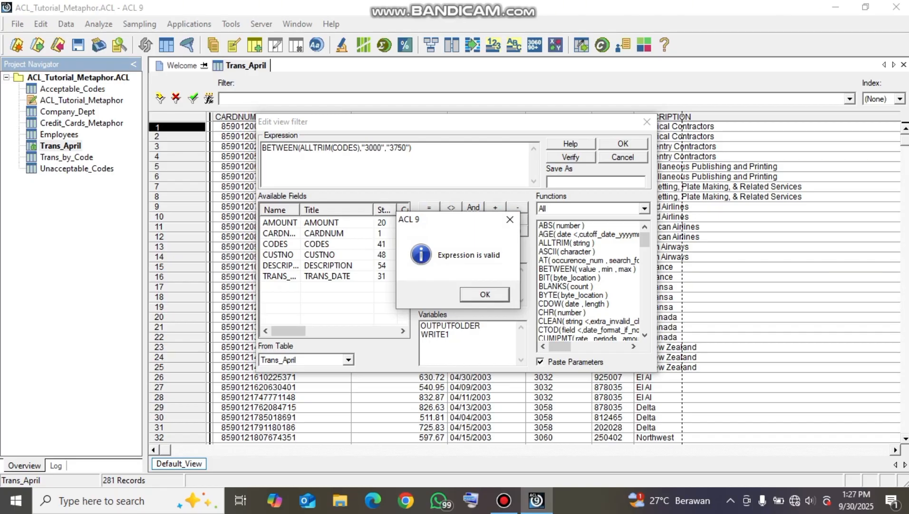
{"action": "key", "text": "Return"}
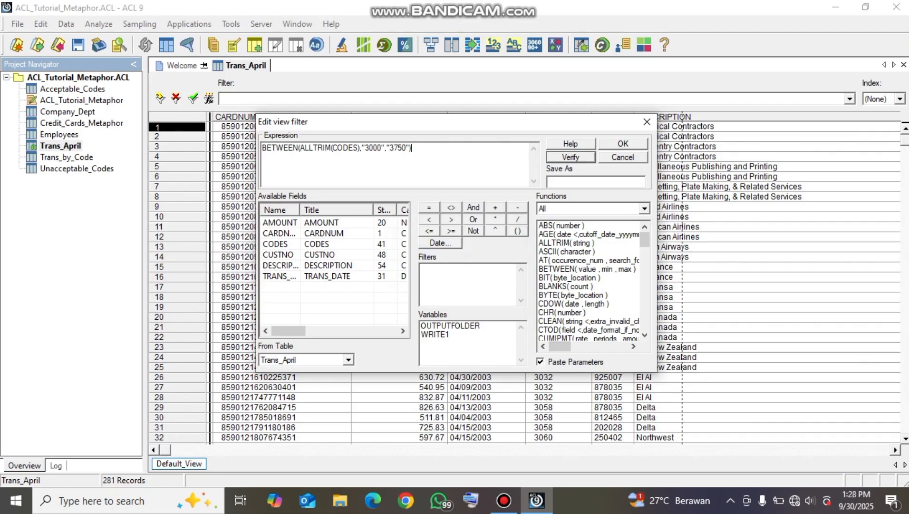
{"action": "left_click", "coordinate": [623, 144]}
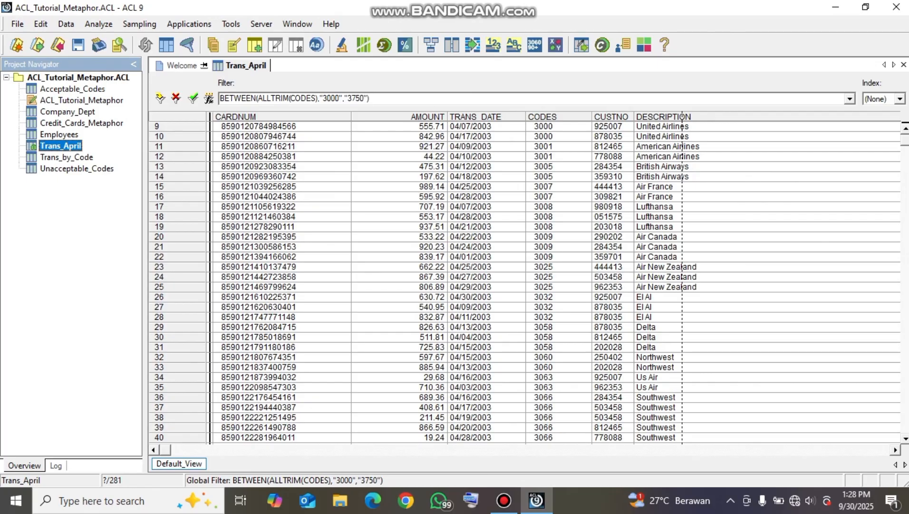
Review the filtered Trans_April records down to the end of the file and count those with codes 3000 to 3750
{"action": "left_click_drag", "start_coordinate": [905, 140], "coordinate": [905, 222]}
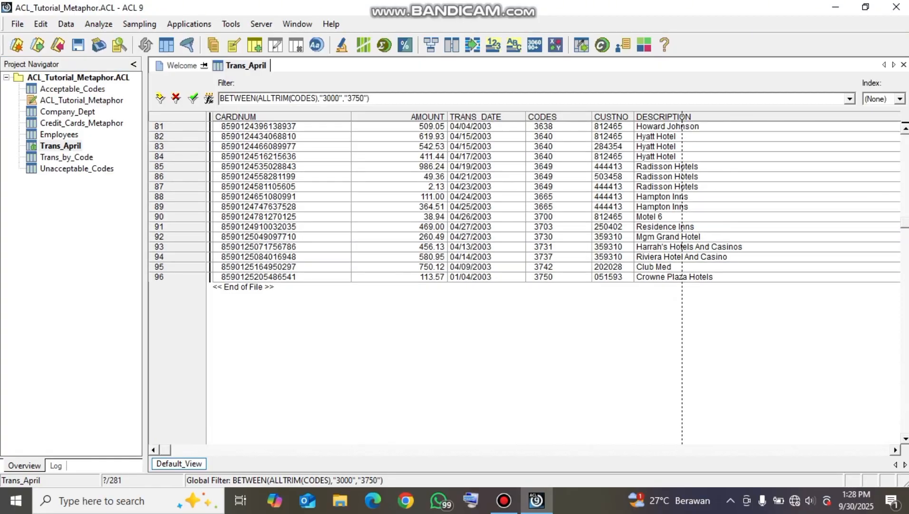
{"action": "scroll", "coordinate": [525, 282], "scroll_direction": "up", "scroll_amount": 20}
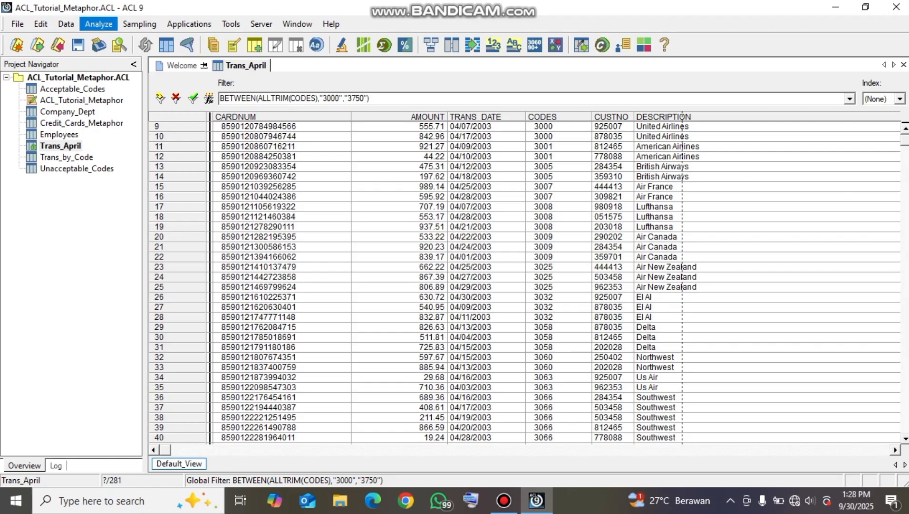
{"action": "left_click", "coordinate": [98, 24]}
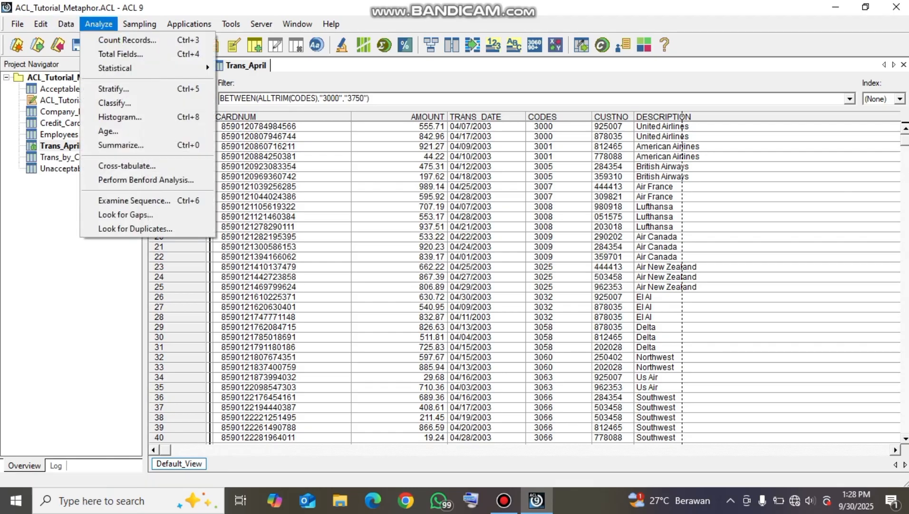
{"action": "left_click", "coordinate": [127, 40]}
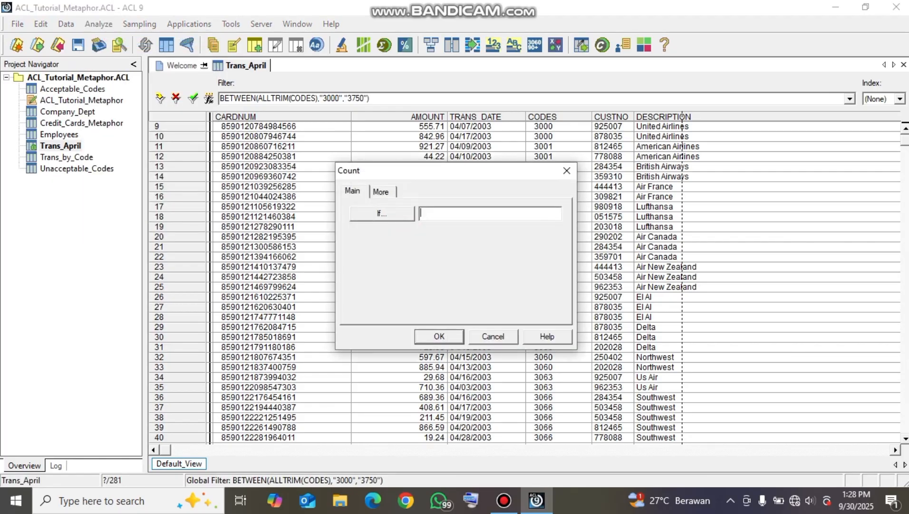
{"action": "key", "text": "Return"}
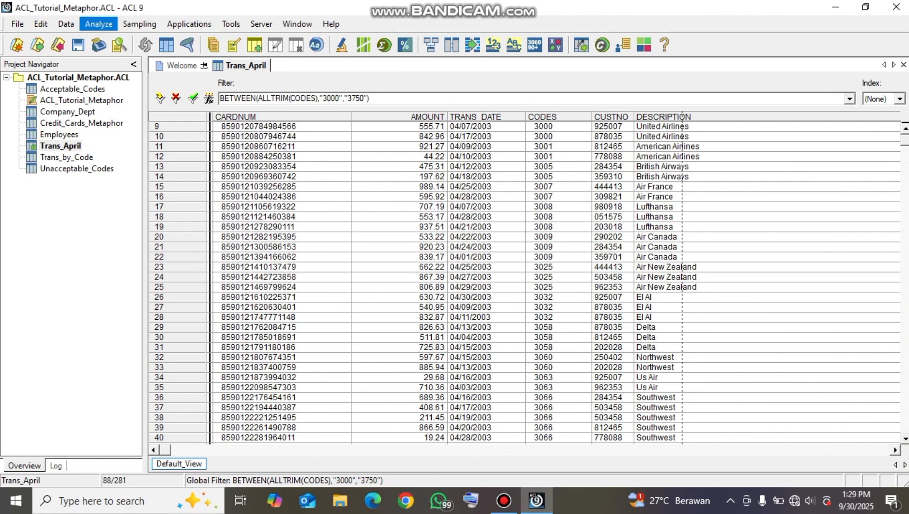
Total the AMOUNT field for the Trans_April records with codes 3000 to 3750
{"action": "left_click", "coordinate": [98, 24]}
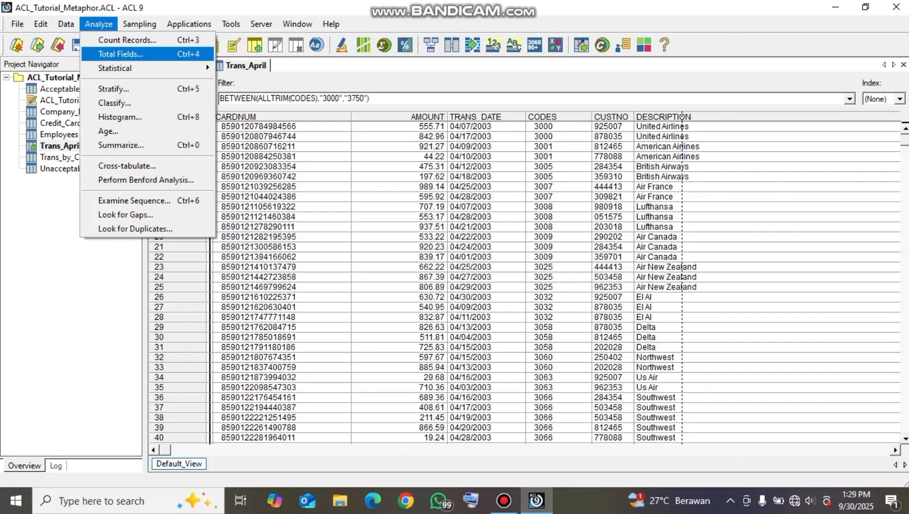
{"action": "left_click", "coordinate": [120, 54]}
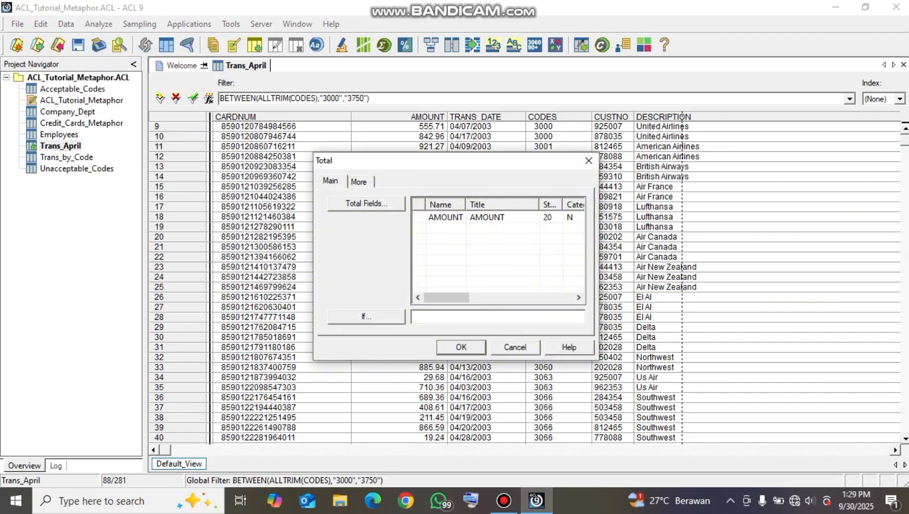
{"action": "left_click", "coordinate": [446, 217]}
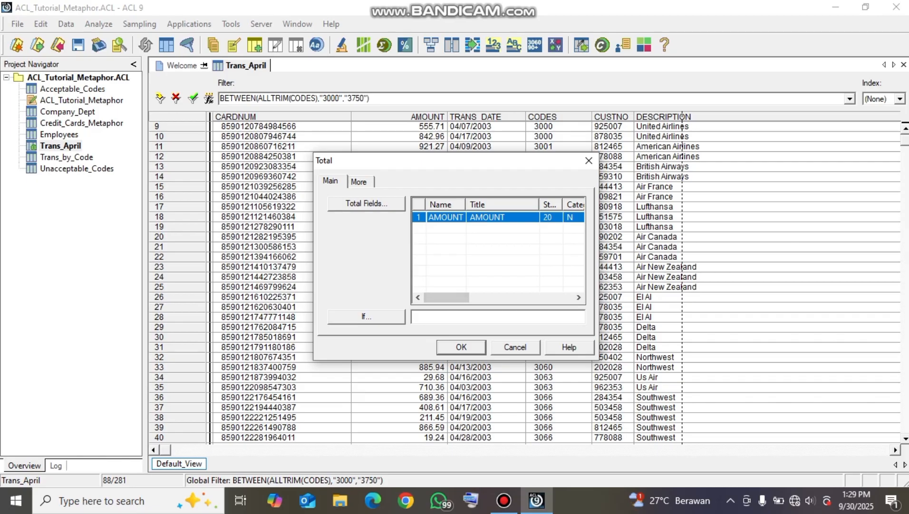
{"action": "key", "text": "Return"}
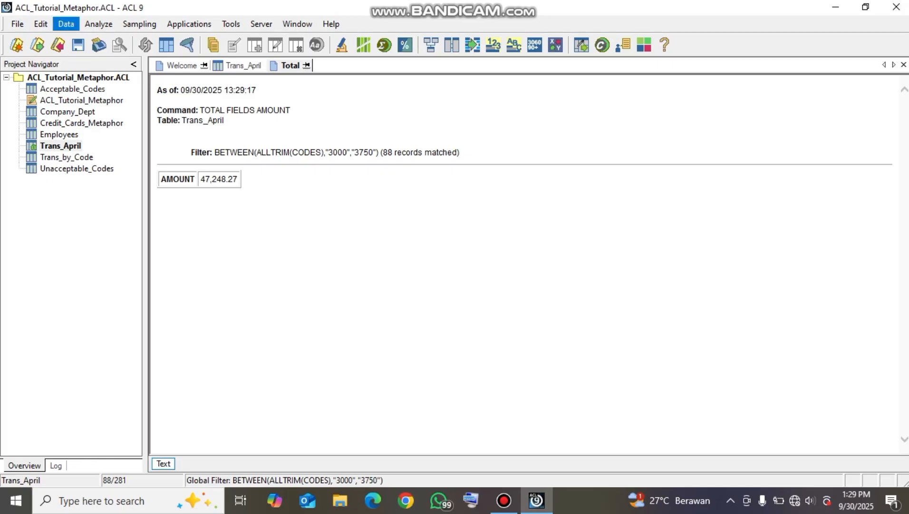
Extract the filtered Trans_April records in full to a new table named Trans_April_Travel
{"action": "left_click", "coordinate": [66, 24]}
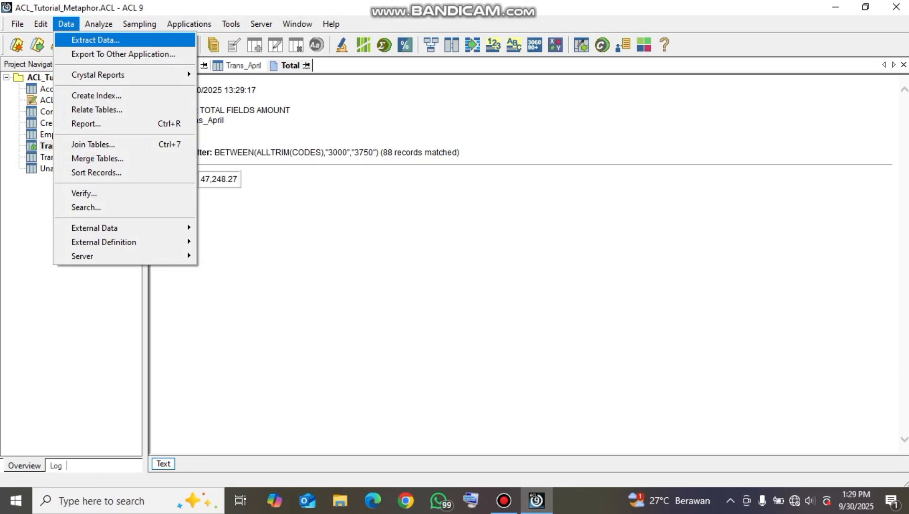
{"action": "left_click", "coordinate": [96, 40]}
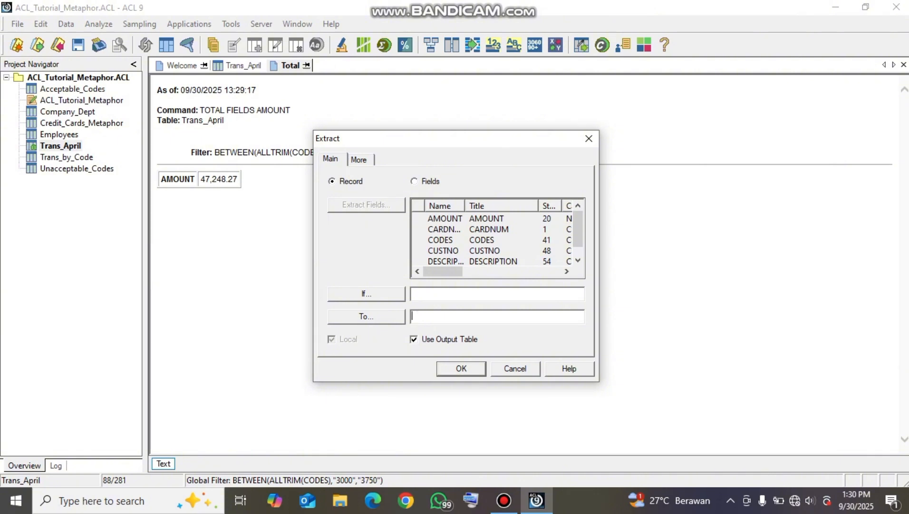
{"action": "type", "text": "t"}
{"action": "type", "text": "Tr"}
{"action": "type", "text": "ans"}
{"action": "type", "text": "_"}
{"action": "type", "text": "April"}
{"action": "type", "text": "_Tra"}
{"action": "type", "text": "vel"}
{"action": "key", "text": "Return"}
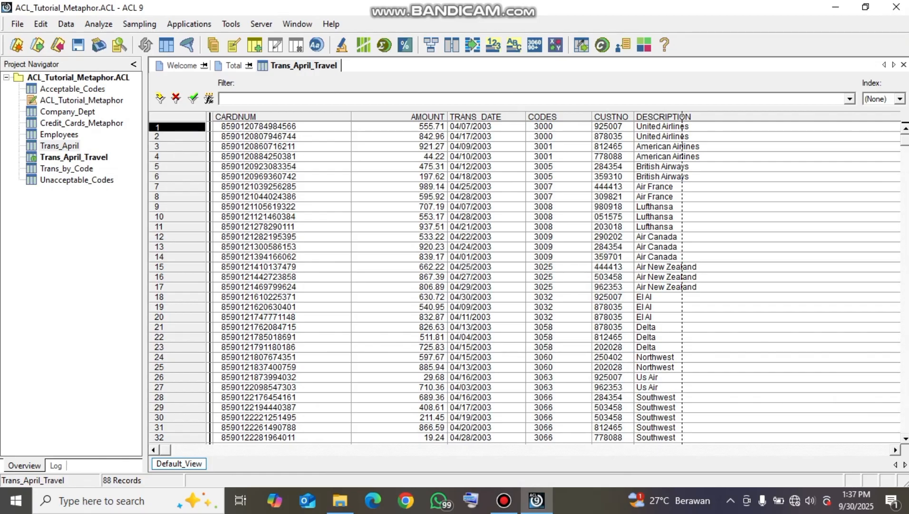
Reopen Trans_April and start a view filter using MATCH with ALLTRIM(CODES) as the comparison value
{"action": "double_click", "coordinate": [60, 146]}
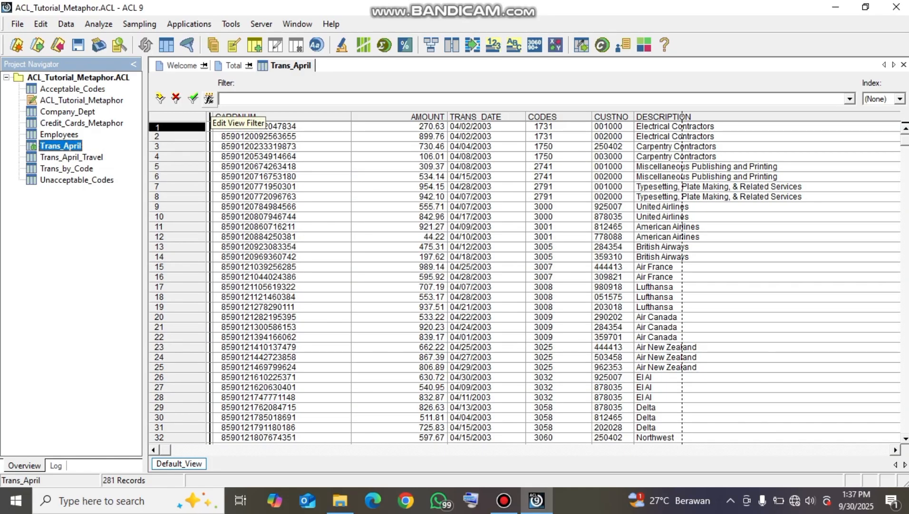
{"action": "left_click", "coordinate": [209, 99]}
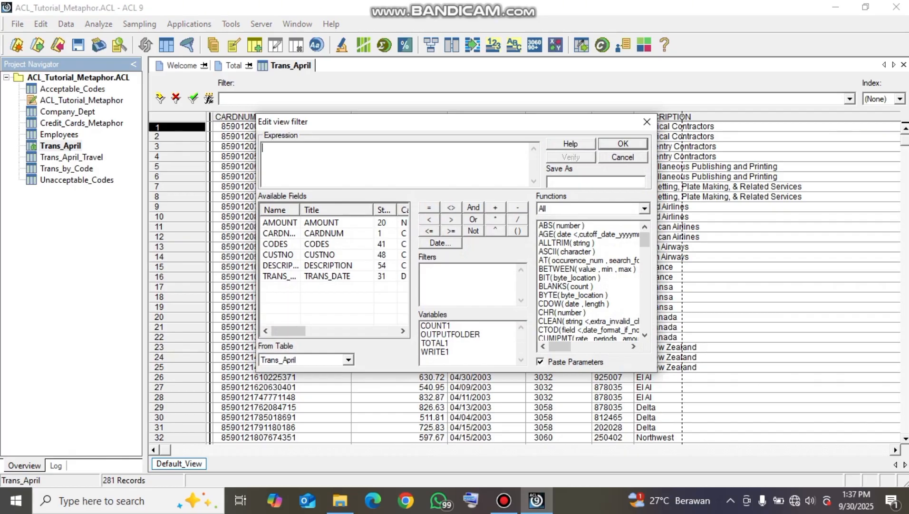
{"action": "left_click_drag", "start_coordinate": [644, 240], "coordinate": [644, 283]}
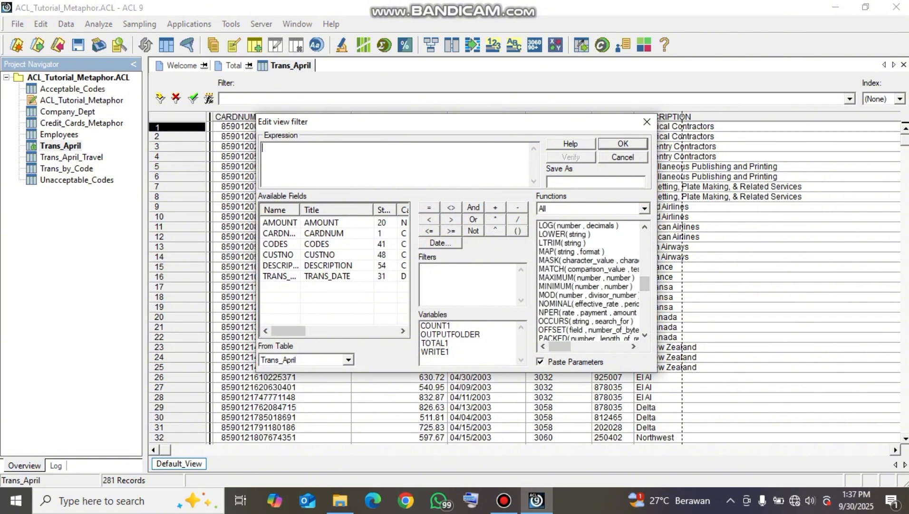
{"action": "double_click", "coordinate": [588, 269]}
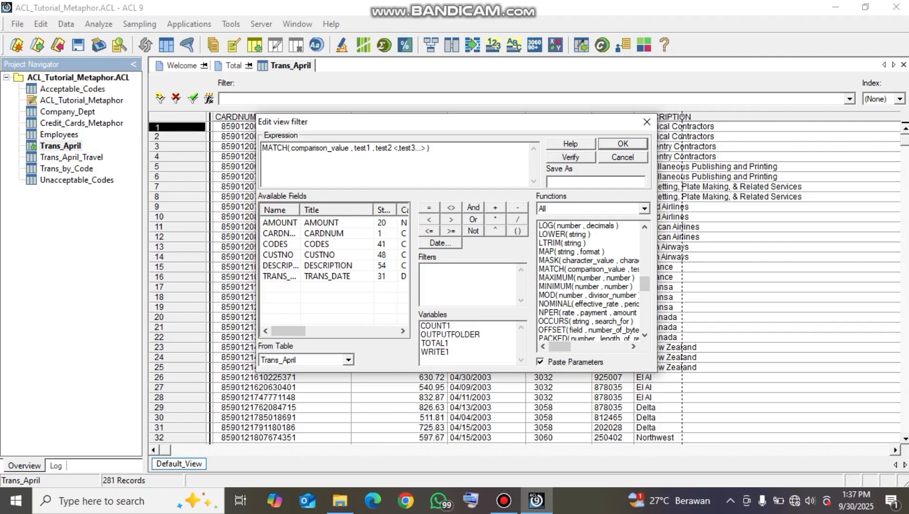
{"action": "left_click_drag", "start_coordinate": [351, 147], "coordinate": [291, 148]}
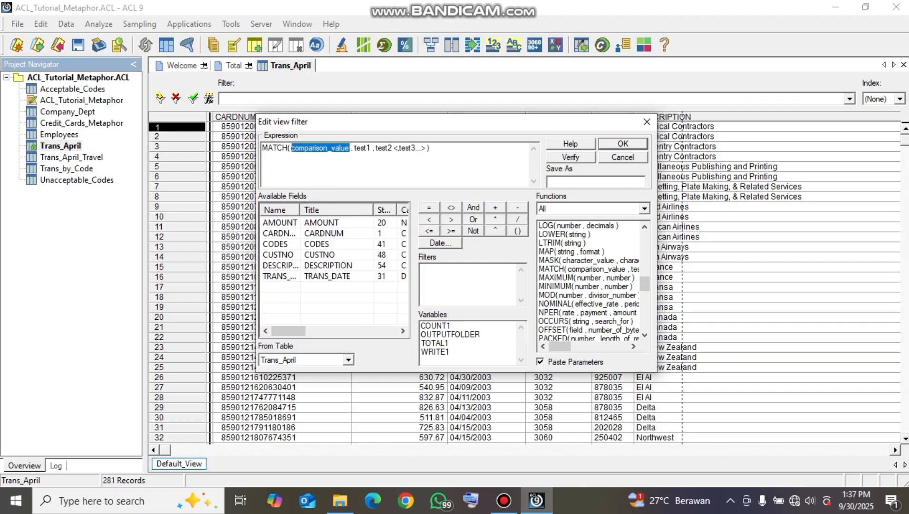
{"action": "scroll", "coordinate": [590, 281], "scroll_direction": "up", "scroll_amount": 8}
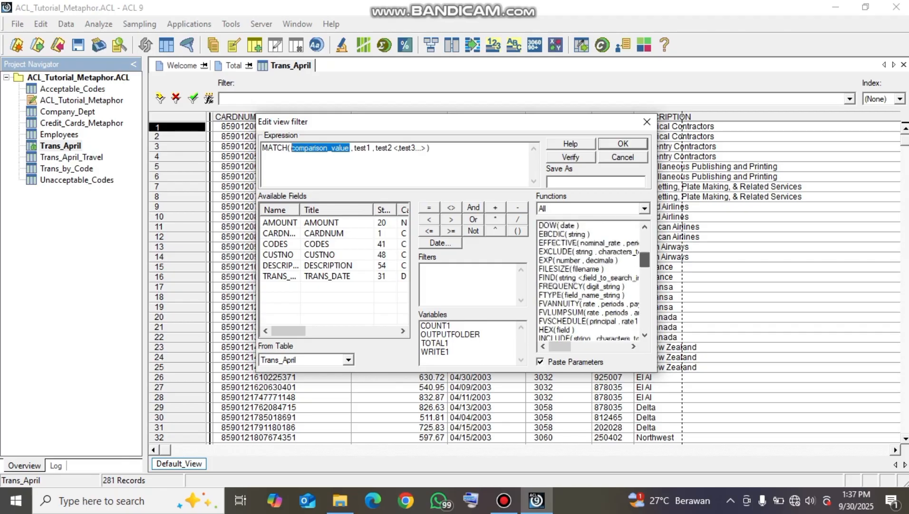
{"action": "scroll", "coordinate": [590, 280], "scroll_direction": "up", "scroll_amount": 7}
{"action": "double_click", "coordinate": [563, 242]}
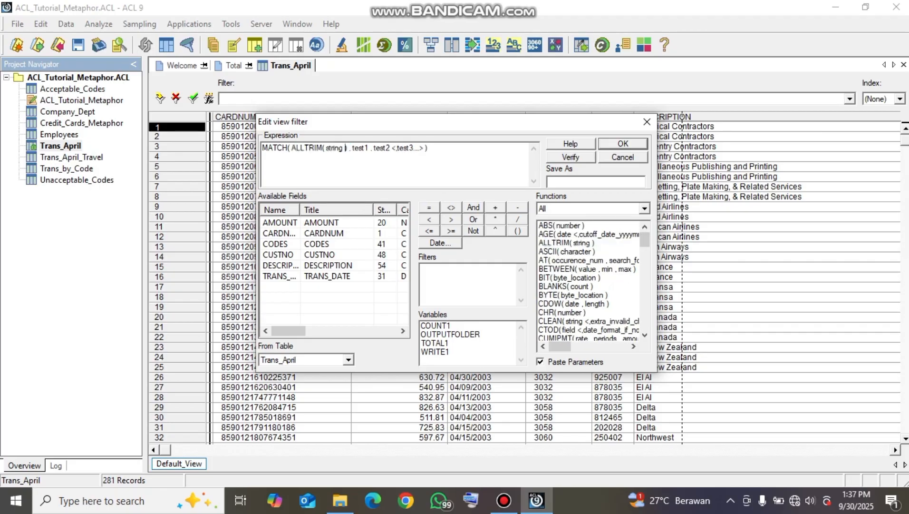
{"action": "left_click_drag", "start_coordinate": [344, 148], "coordinate": [326, 148]}
{"action": "double_click", "coordinate": [323, 244]}
{"action": "key", "text": "Delete"}
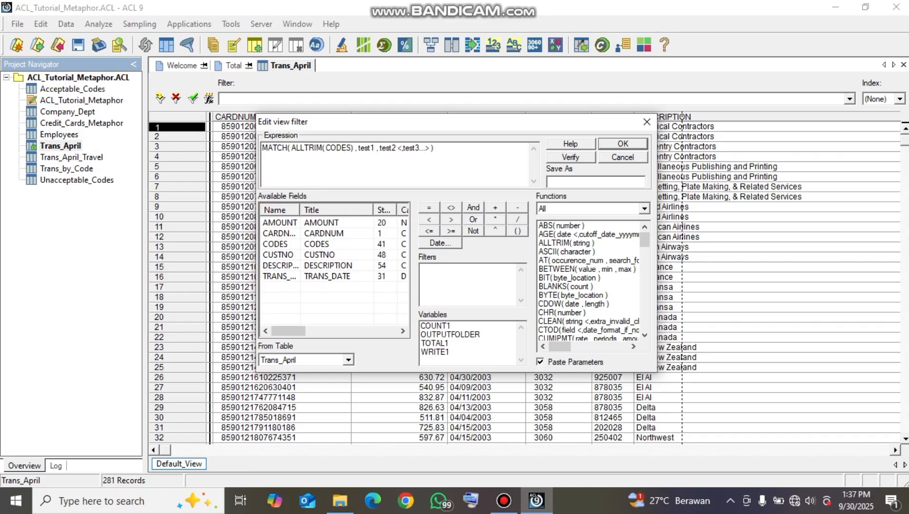
Set the MATCH test values to "5813" and "7992", drop the remaining placeholders, and apply the filter
{"action": "left_click_drag", "start_coordinate": [378, 148], "coordinate": [357, 148]}
{"action": "type", "text": "\"5813\""}
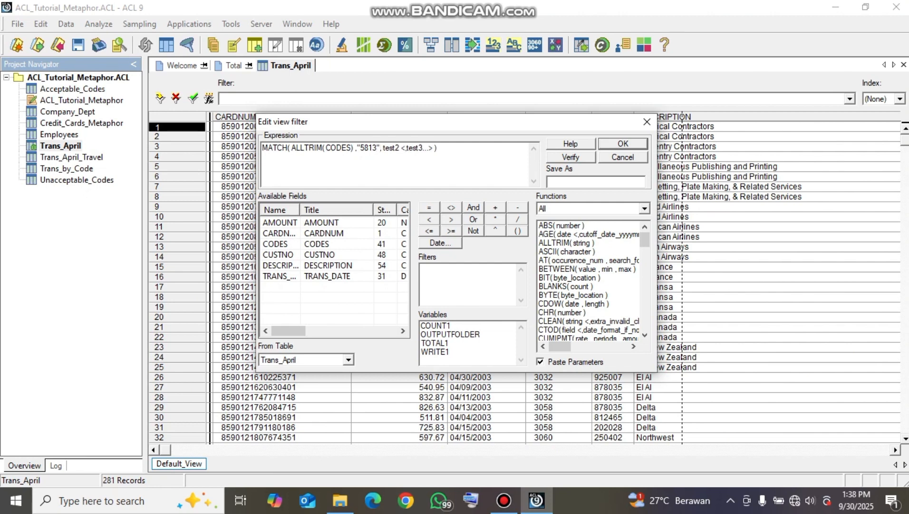
{"action": "left_click_drag", "start_coordinate": [435, 148], "coordinate": [384, 148]}
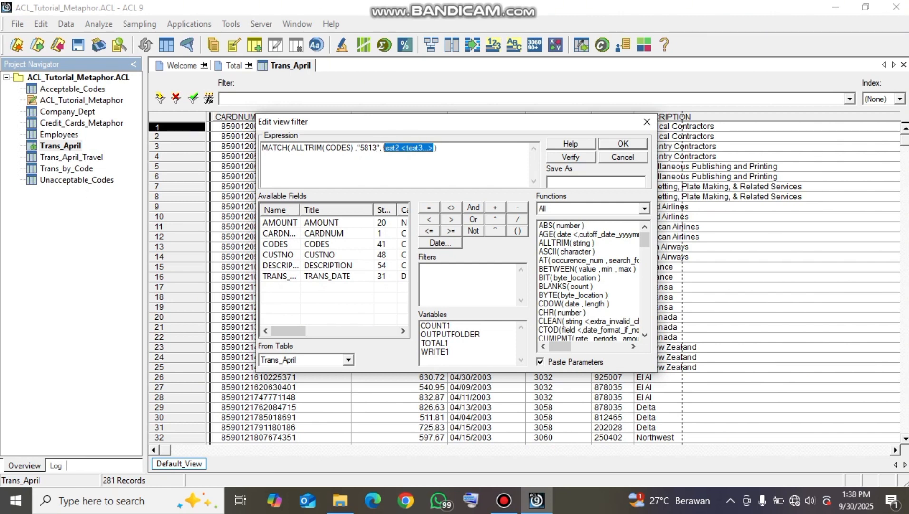
{"action": "type", "text": "\""}
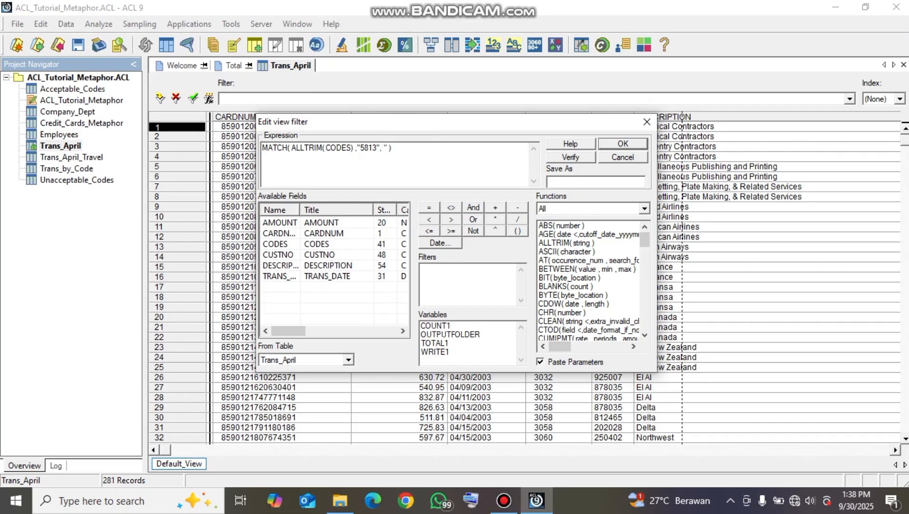
{"action": "type", "text": "7992\""}
{"action": "key", "text": "Delete"}
{"action": "left_click", "coordinate": [623, 144]}
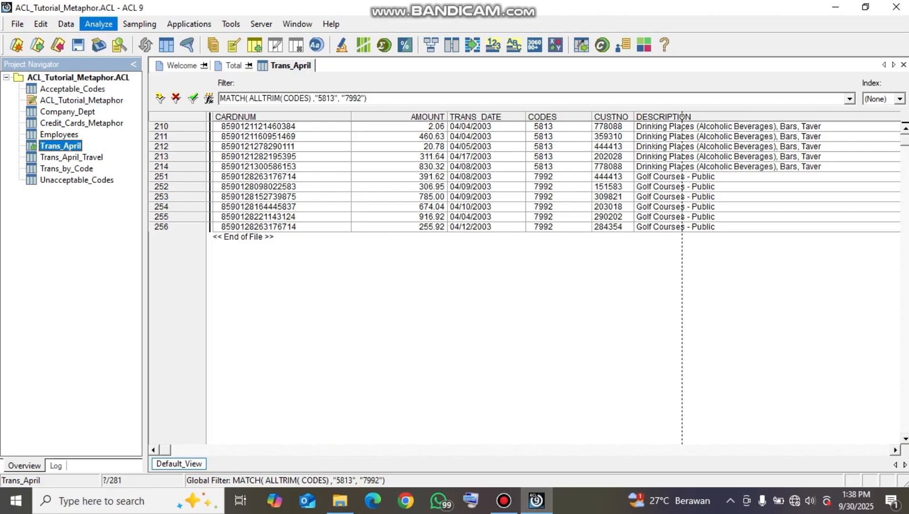
Count the Trans_April records that match codes 5813 and 7992
{"action": "left_click", "coordinate": [98, 25]}
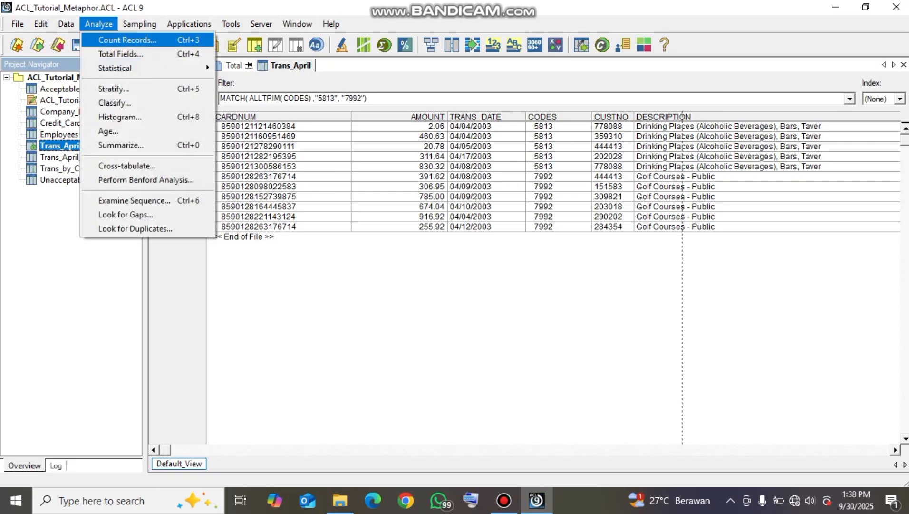
{"action": "left_click", "coordinate": [127, 40]}
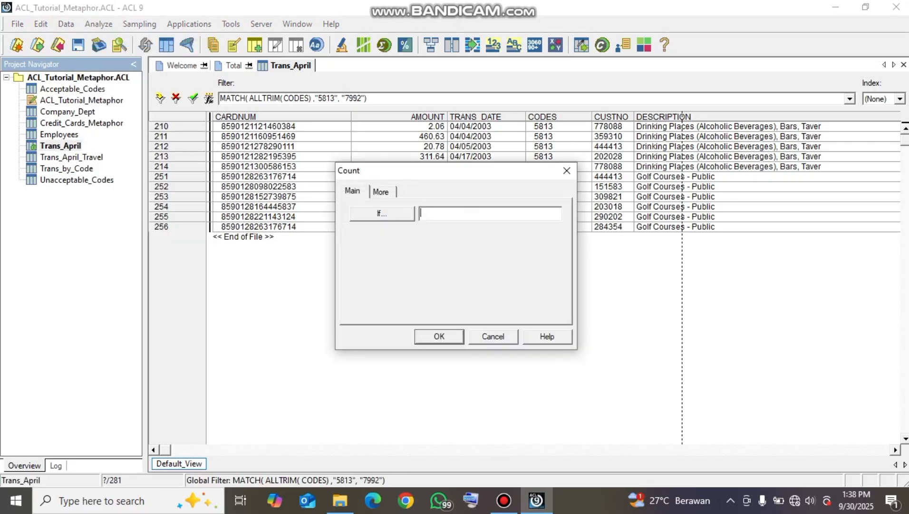
{"action": "key", "text": "Return"}
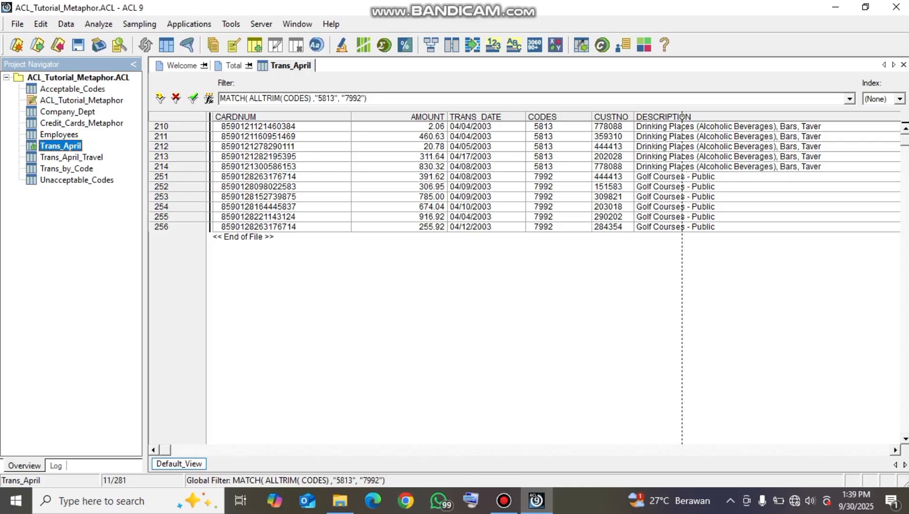
Total the AMOUNT field for the Trans_April records matching codes 5813 and 7992
{"action": "left_click", "coordinate": [99, 23]}
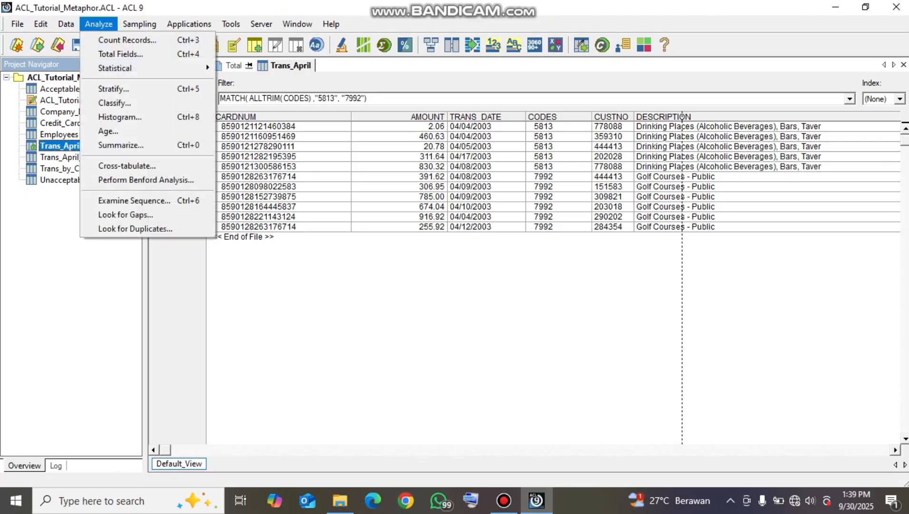
{"action": "left_click", "coordinate": [119, 53]}
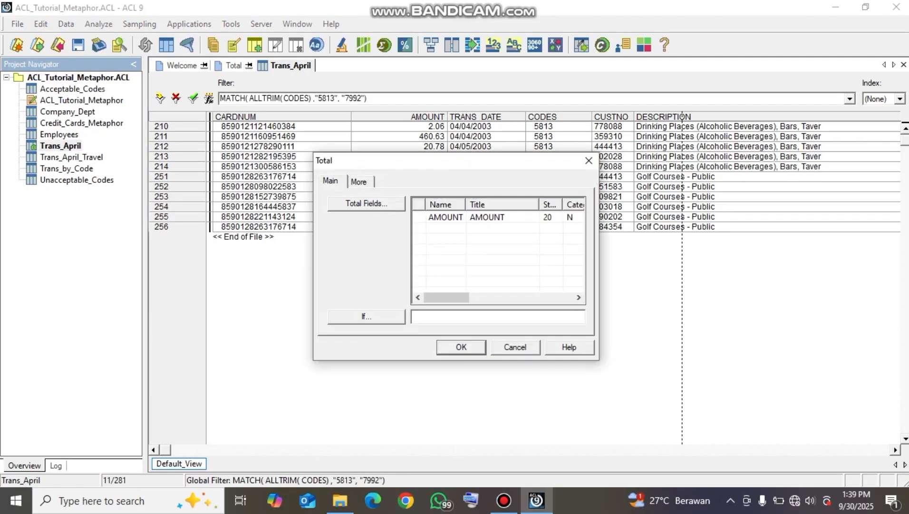
{"action": "left_click", "coordinate": [446, 217]}
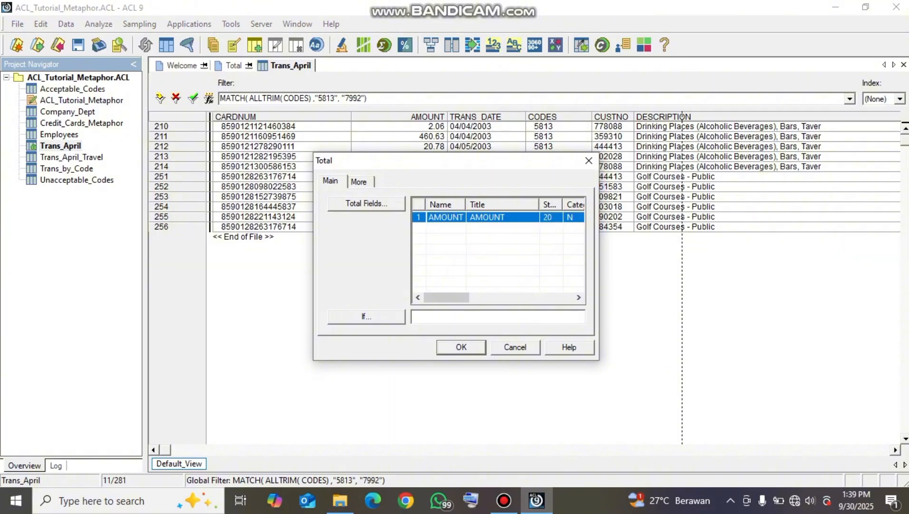
{"action": "key", "text": "Return"}
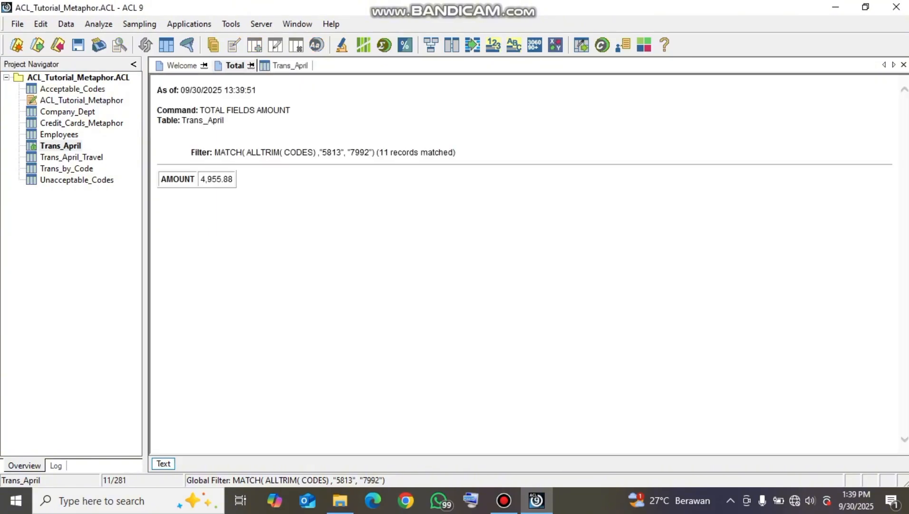